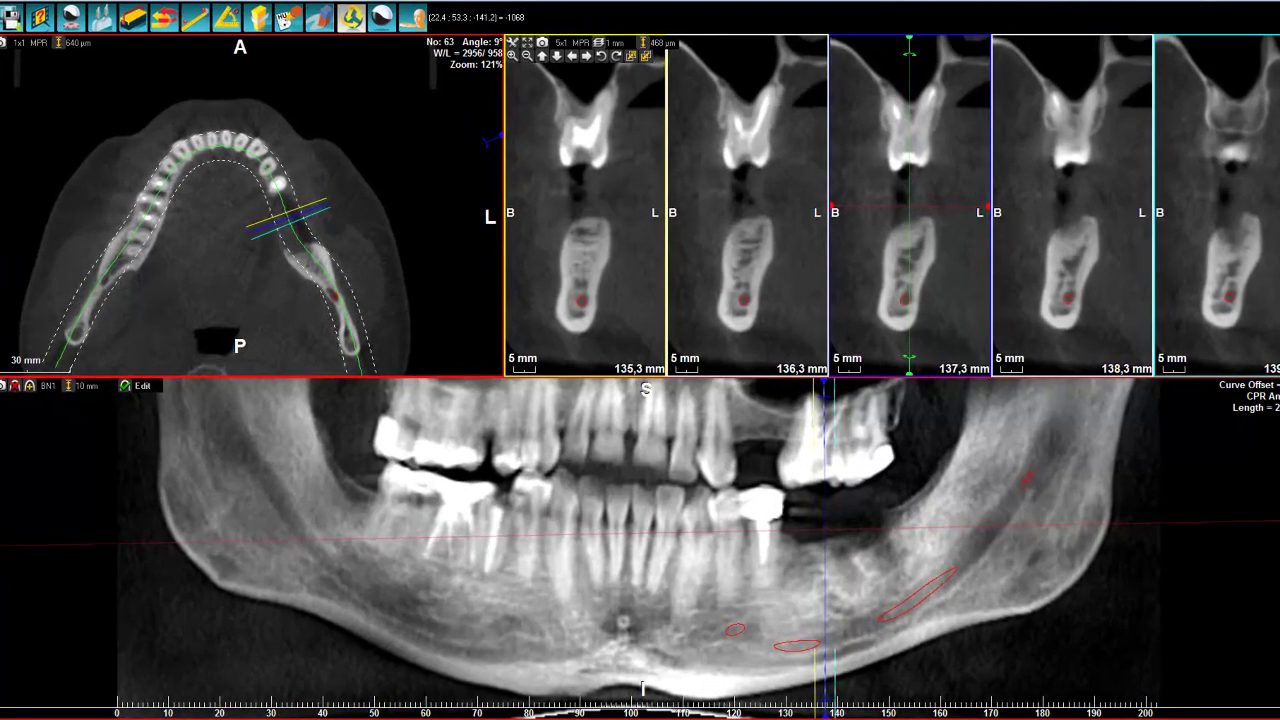
Open the module selector dropdown listing MPR/3D, CPR, Implant and the other modules
{"action": "left_click", "coordinate": [4, 20]}
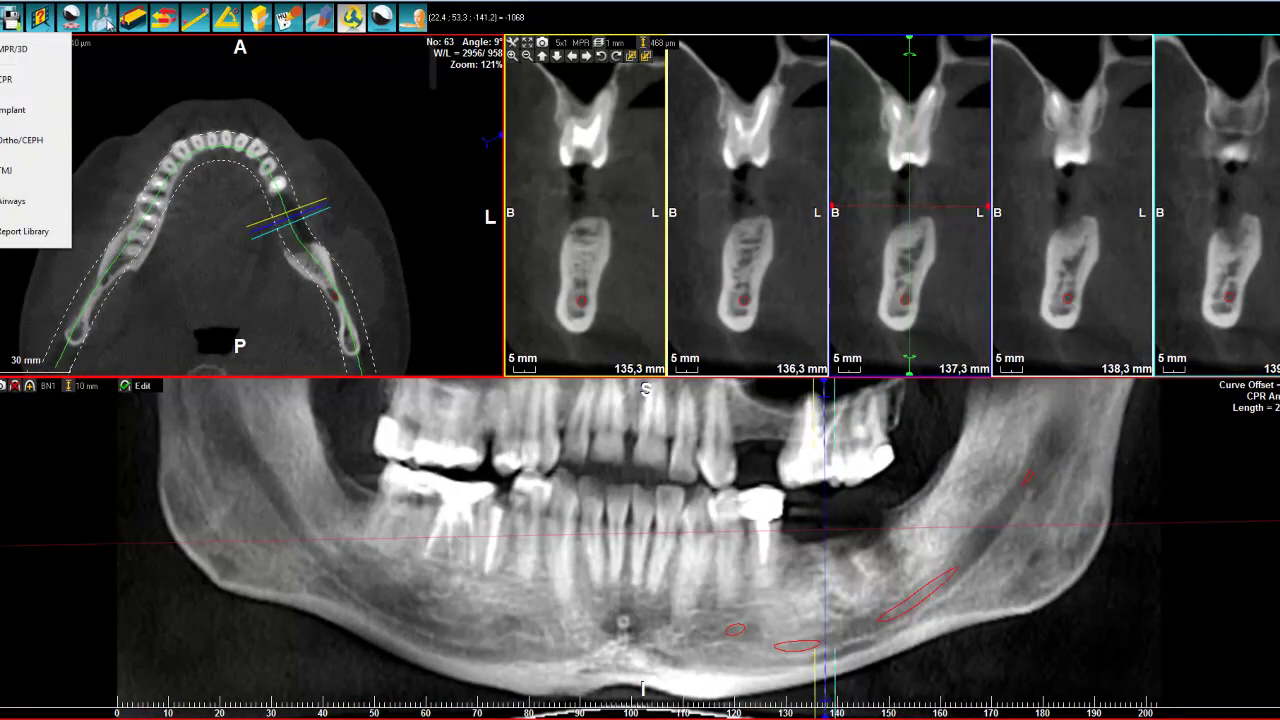
Switch to the Implant module, tilt the 3D skull forward, and toggle 3D/2D for a coronal slice
{"action": "left_click", "coordinate": [6, 110]}
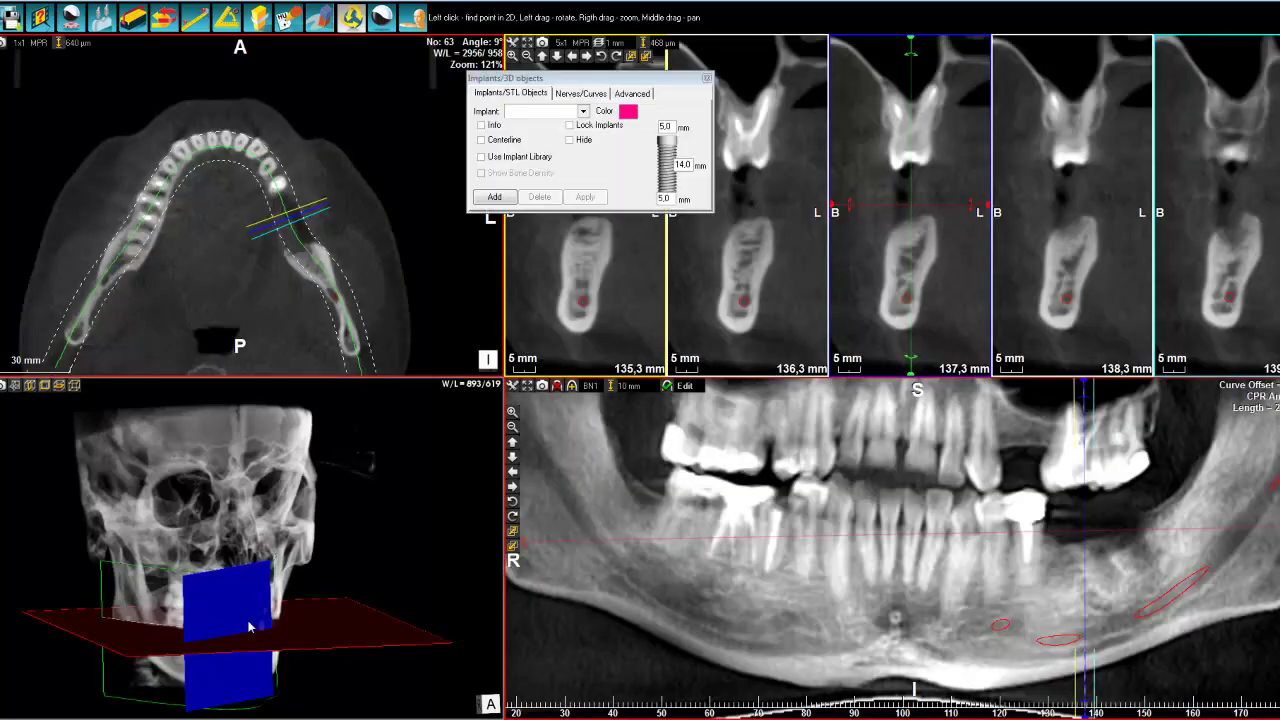
{"action": "left_click_drag", "start_coordinate": [262, 545], "coordinate": [270, 578]}
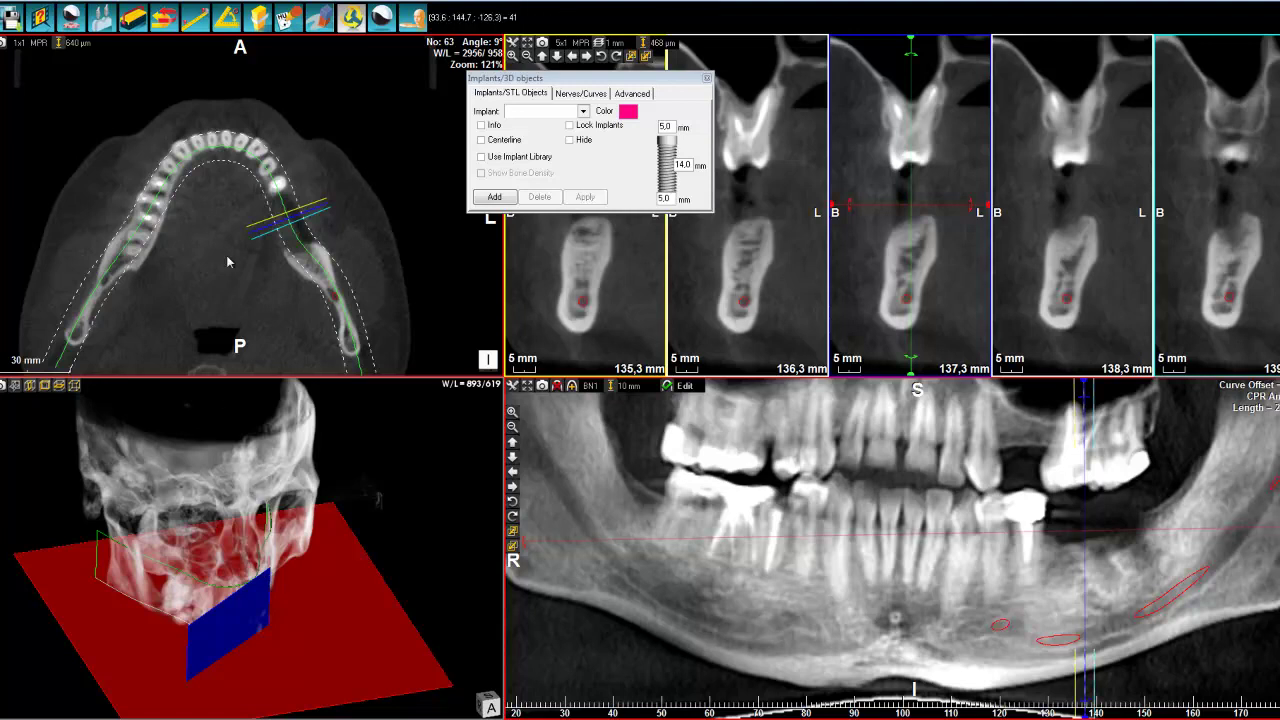
{"action": "left_click", "coordinate": [413, 22]}
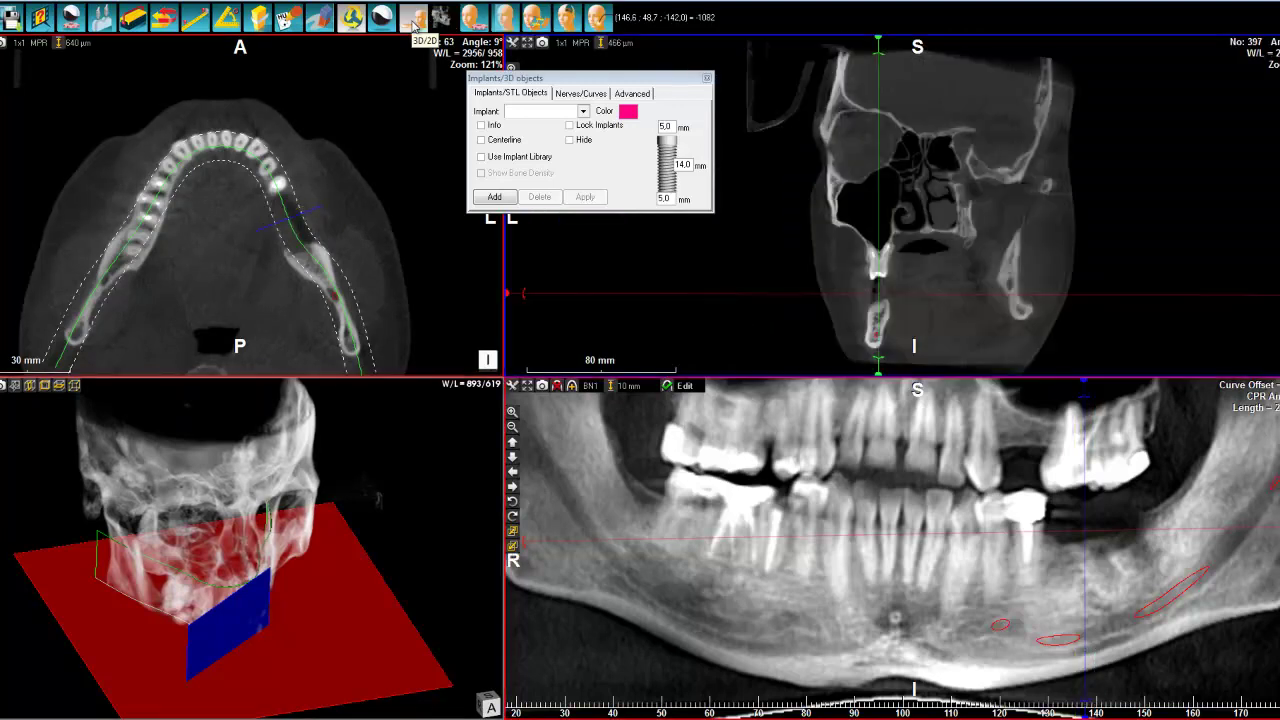
Close the 3D view, move the Implants dialog aside, and tilt the slice plane to about 17°
{"action": "left_click", "coordinate": [413, 22]}
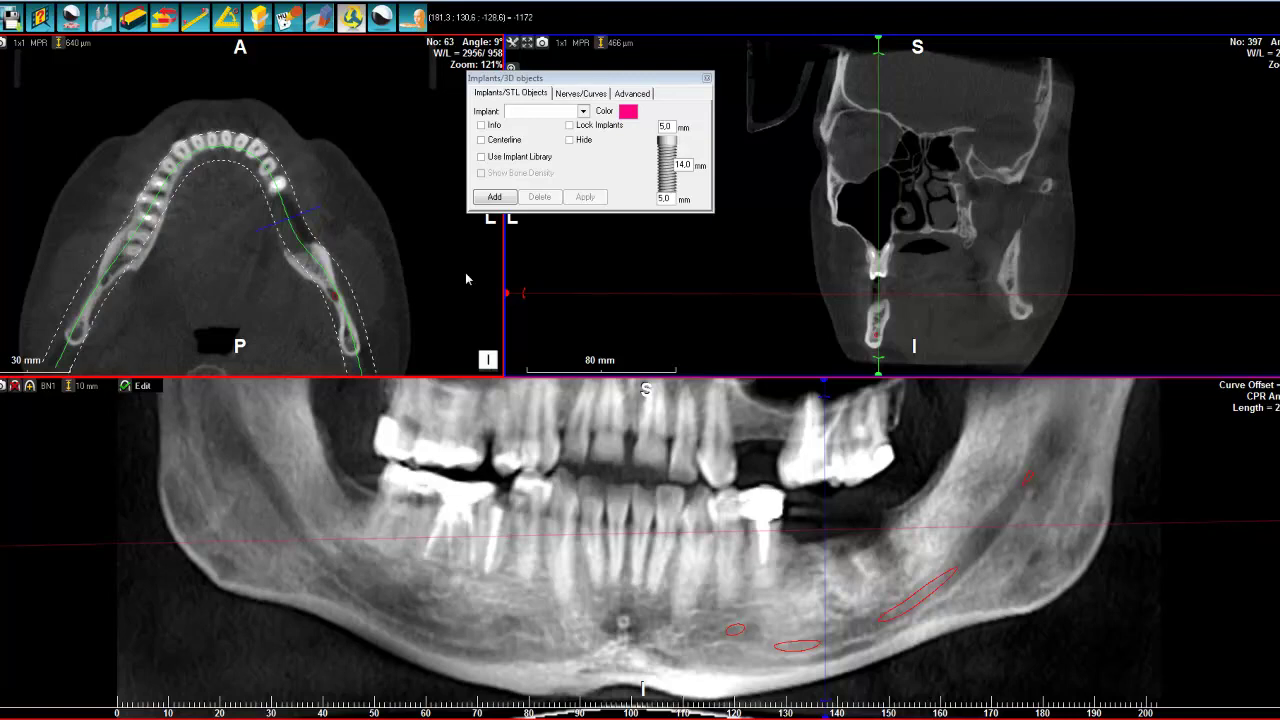
{"action": "left_click_drag", "start_coordinate": [595, 80], "coordinate": [328, 145]}
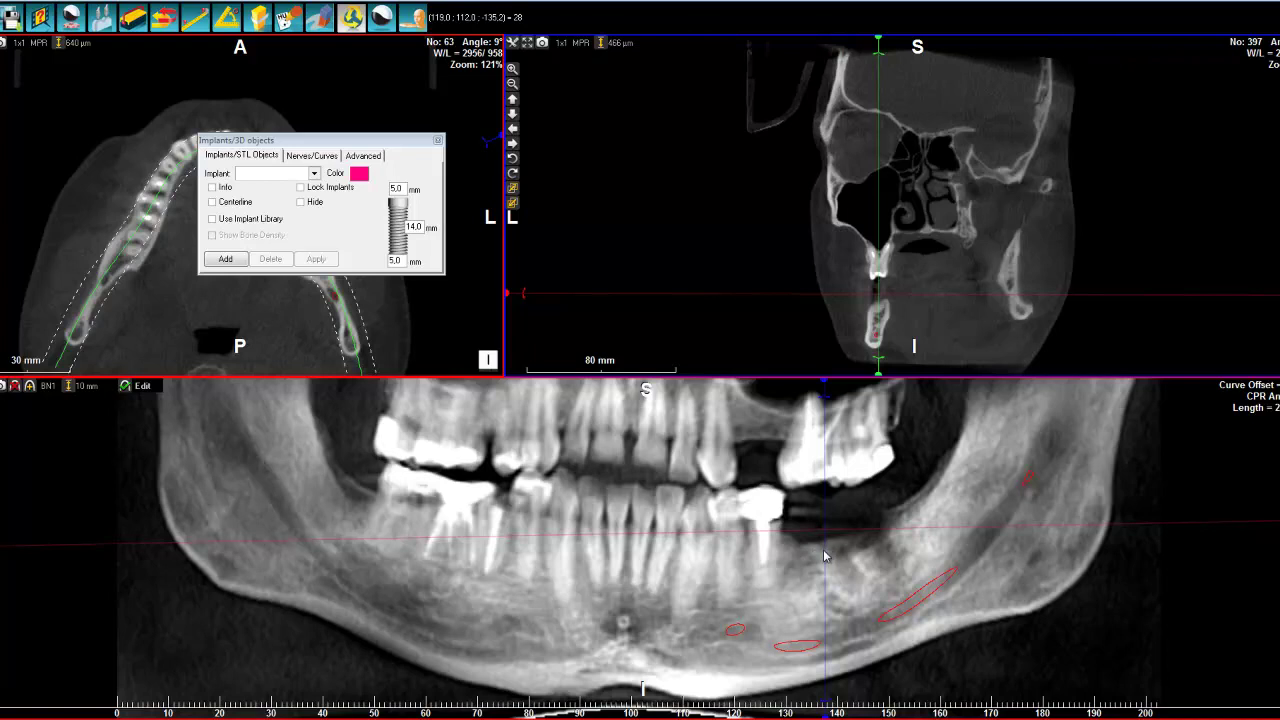
{"action": "left_click_drag", "start_coordinate": [824, 399], "coordinate": [808, 406]}
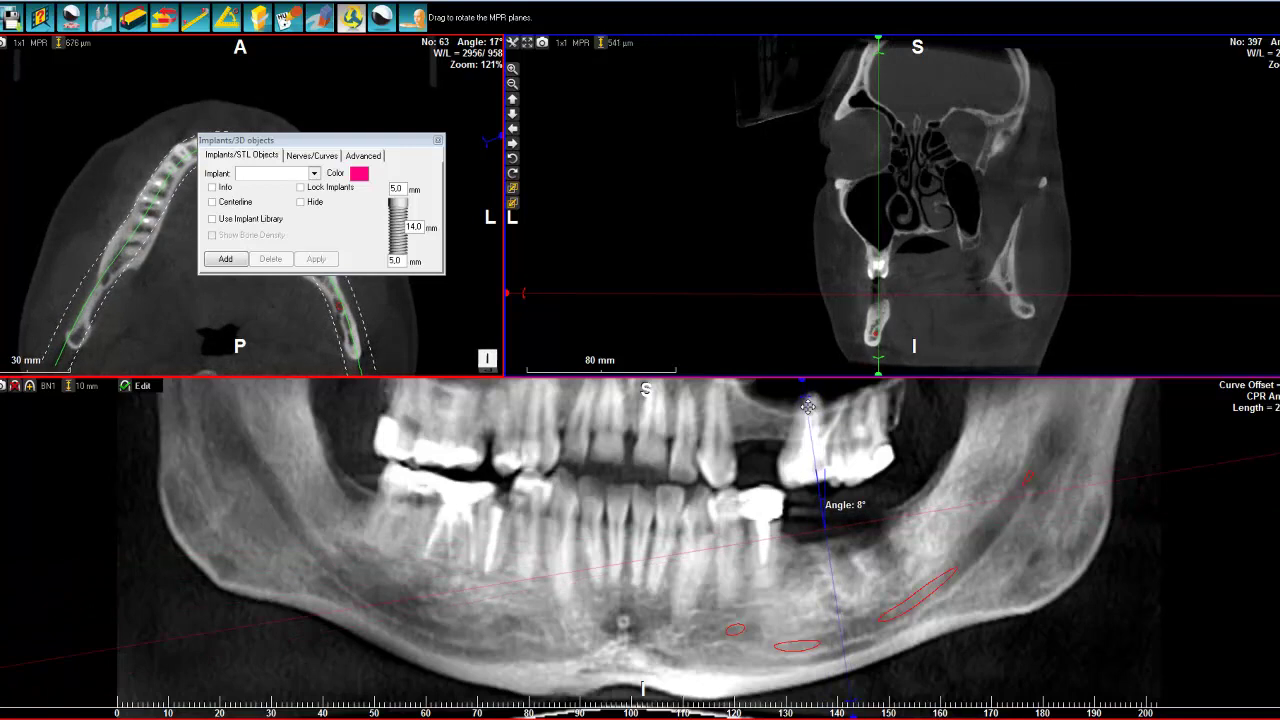
Set the axial level at the gap, zoom in, and switch to the 5x1 layout of 1 mm cross-sections
{"action": "left_click", "coordinate": [810, 552]}
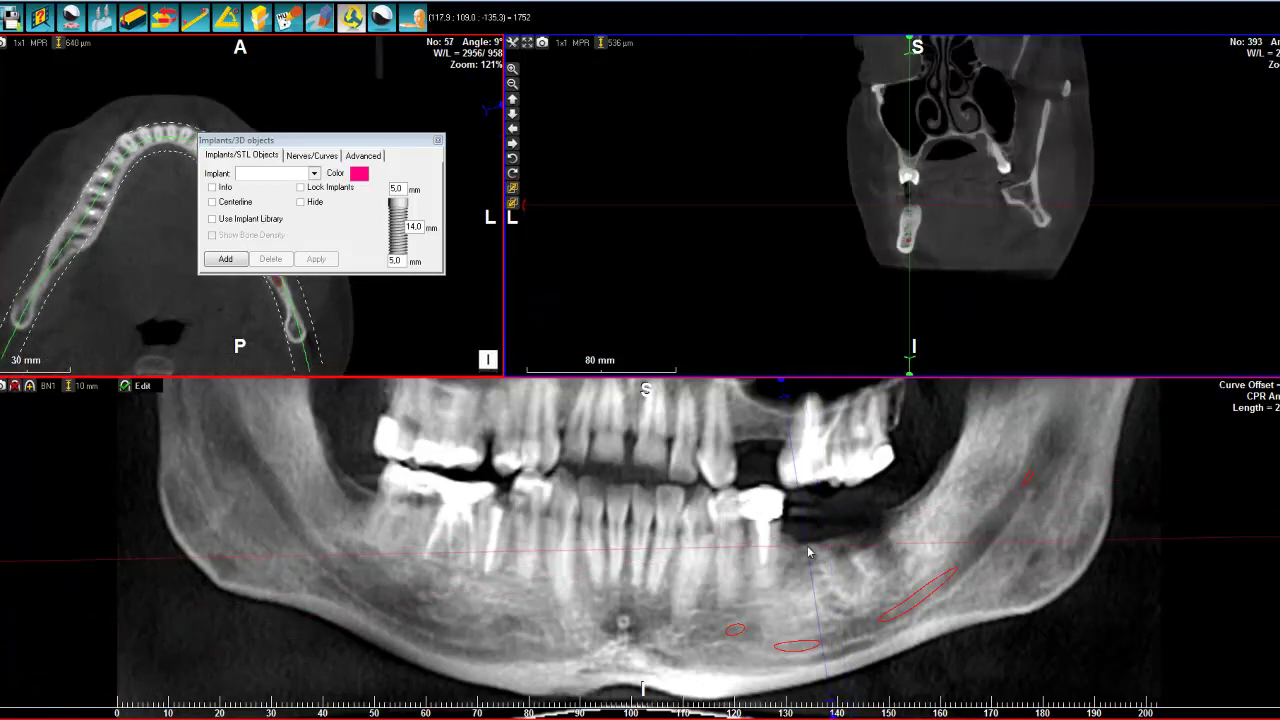
{"action": "scroll", "coordinate": [914, 149], "scroll_direction": "up", "scroll_amount": 2}
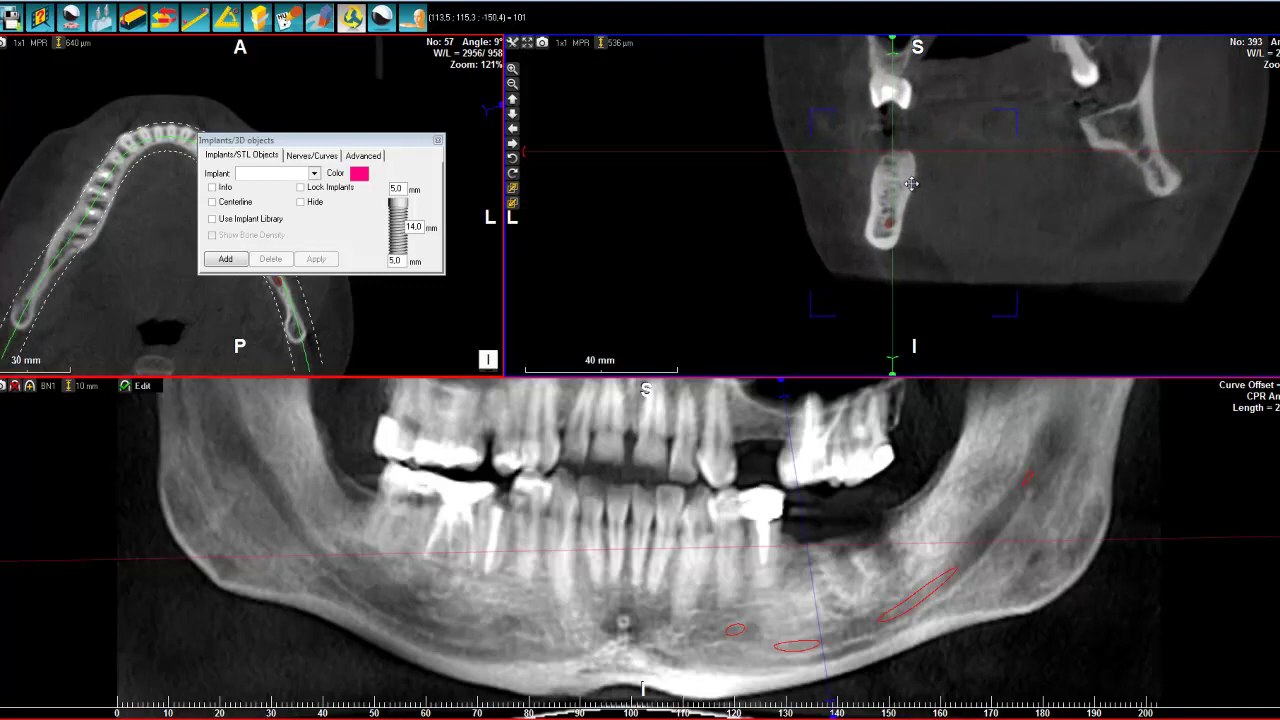
{"action": "scroll", "coordinate": [914, 149], "scroll_direction": "up", "scroll_amount": 1}
{"action": "left_click", "coordinate": [563, 45]}
{"action": "left_click", "coordinate": [590, 122]}
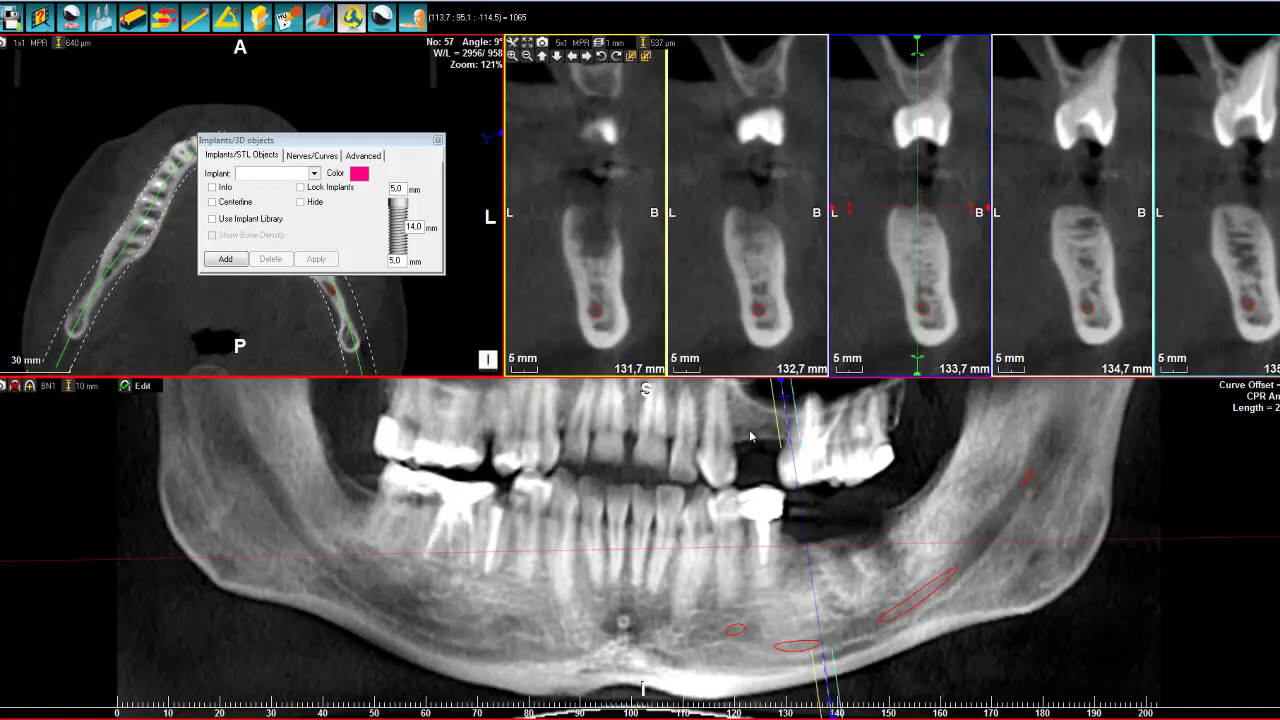
Add a new implant and place its platform point on the ridge crest in the 133.7 mm cross-section
{"action": "left_click", "coordinate": [223, 260]}
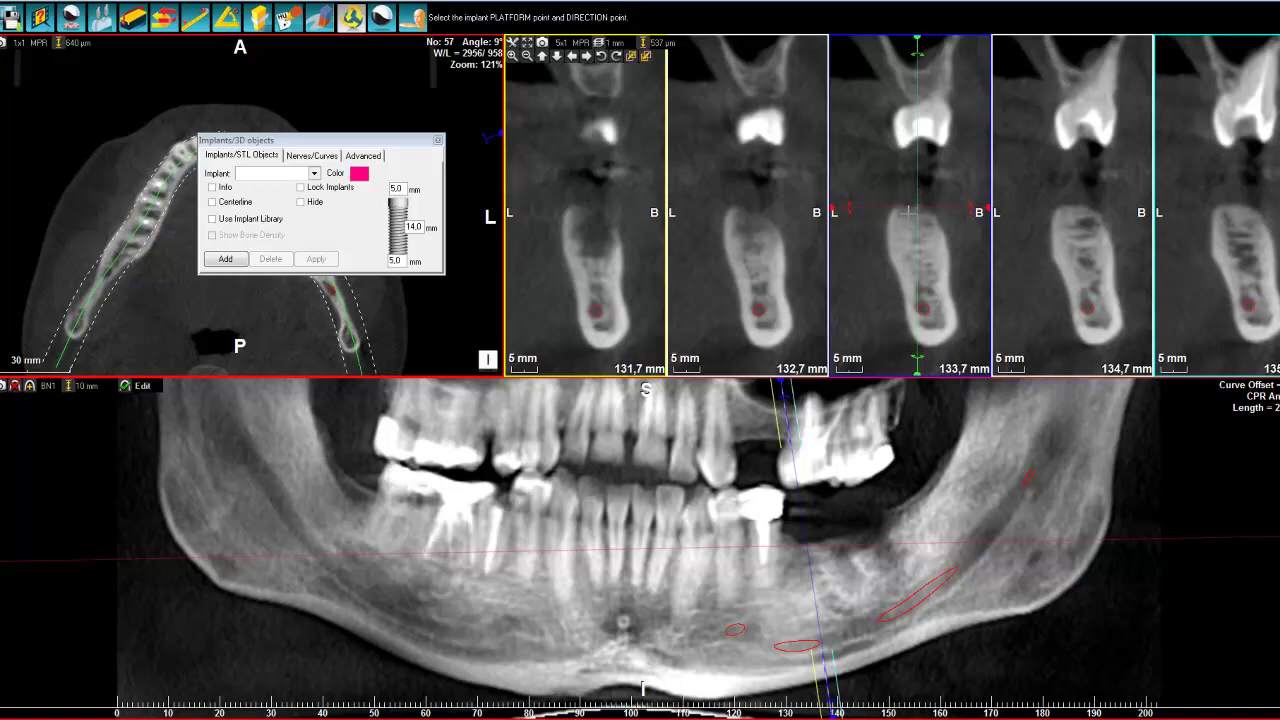
{"action": "left_click", "coordinate": [905, 208]}
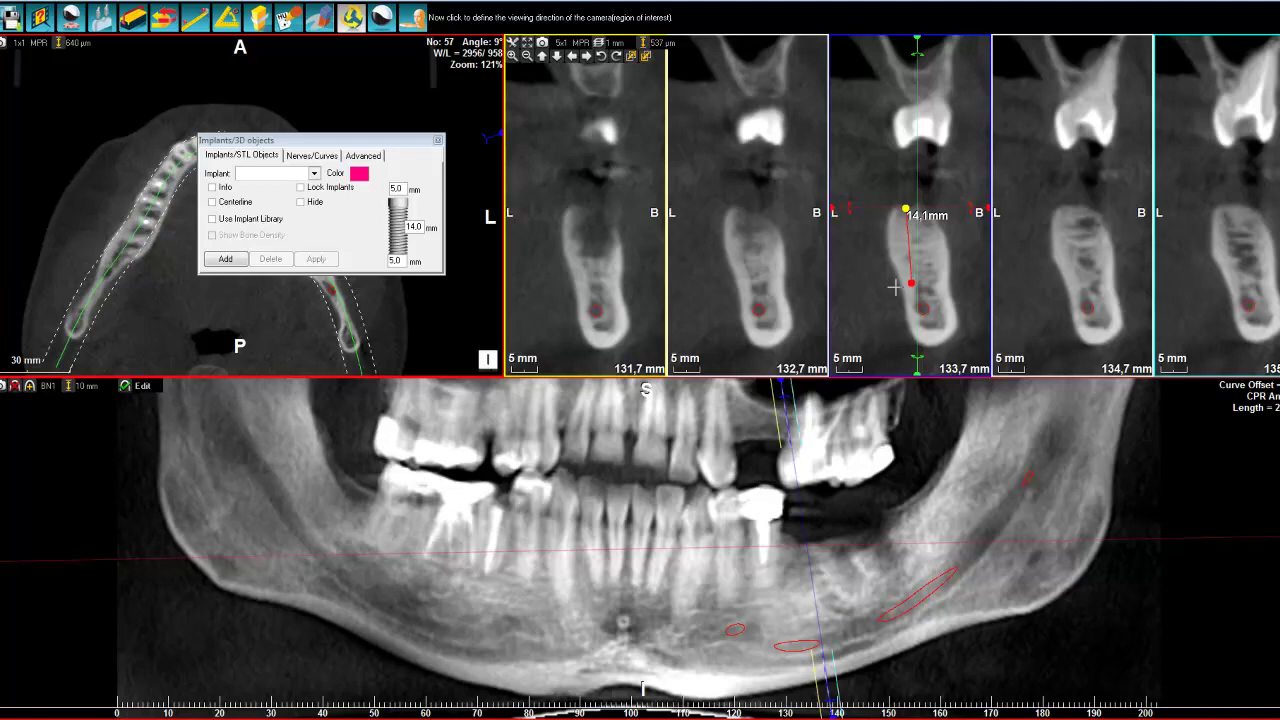
Set the direction end point below the platform, adjust it slightly lower, and finalise the 5.0 mm-wide Implant3
{"action": "left_click", "coordinate": [915, 295]}
{"action": "left_click", "coordinate": [920, 292]}
{"action": "left_click", "coordinate": [938, 333]}
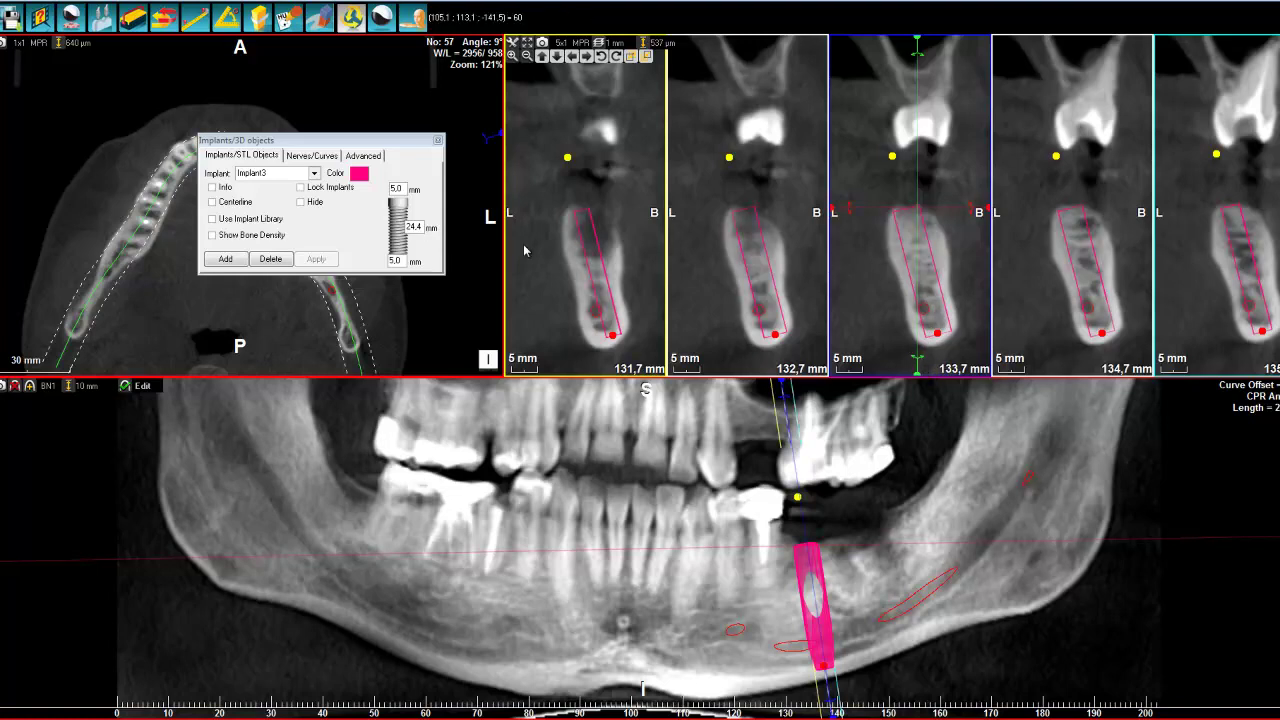
In the Implants dialog, enter 11 for the length and 4 for the bottom diameter
{"action": "double_click", "coordinate": [414, 227]}
{"action": "type", "text": "11"}
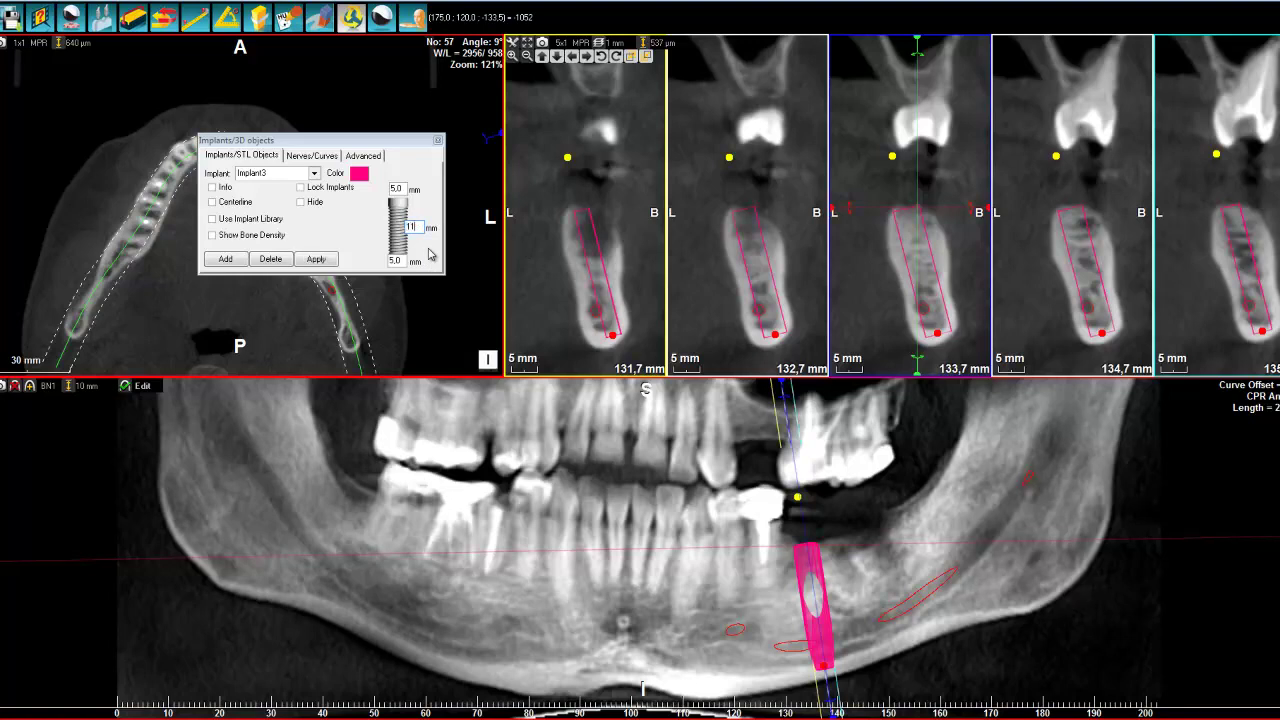
{"action": "key", "text": "Return"}
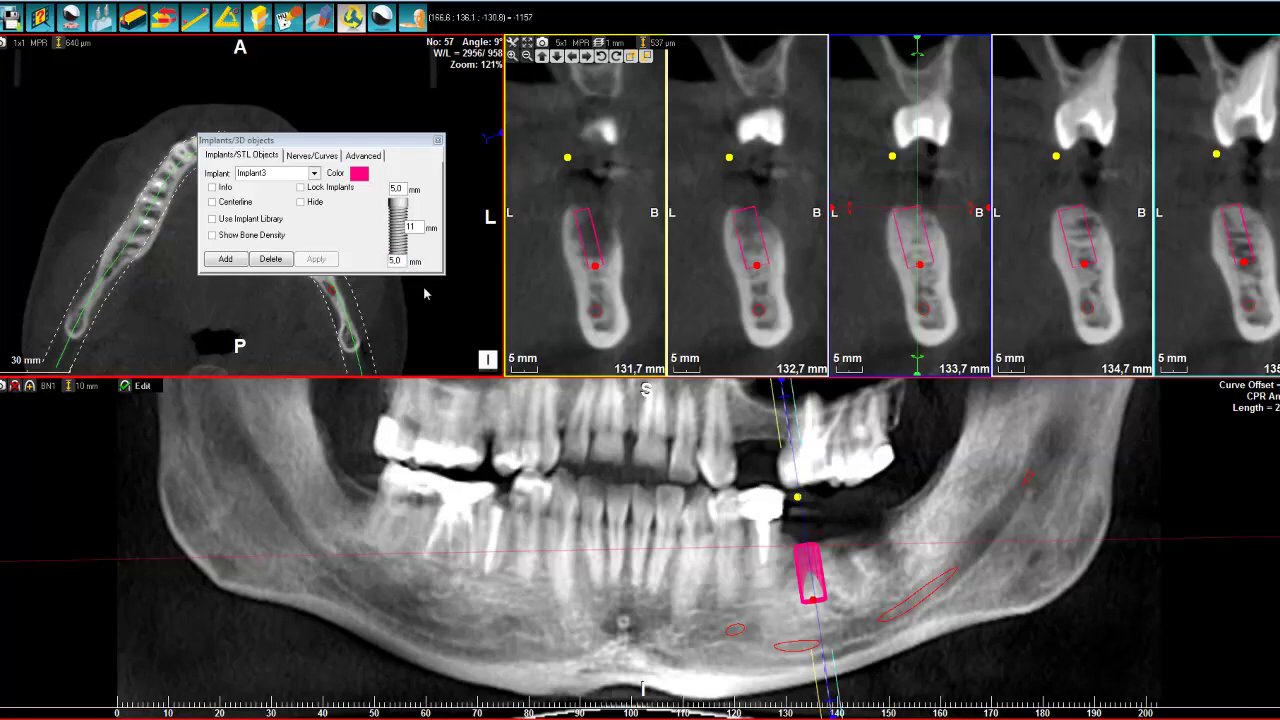
{"action": "double_click", "coordinate": [395, 261]}
{"action": "type", "text": "4"}
{"action": "key", "text": "Return"}
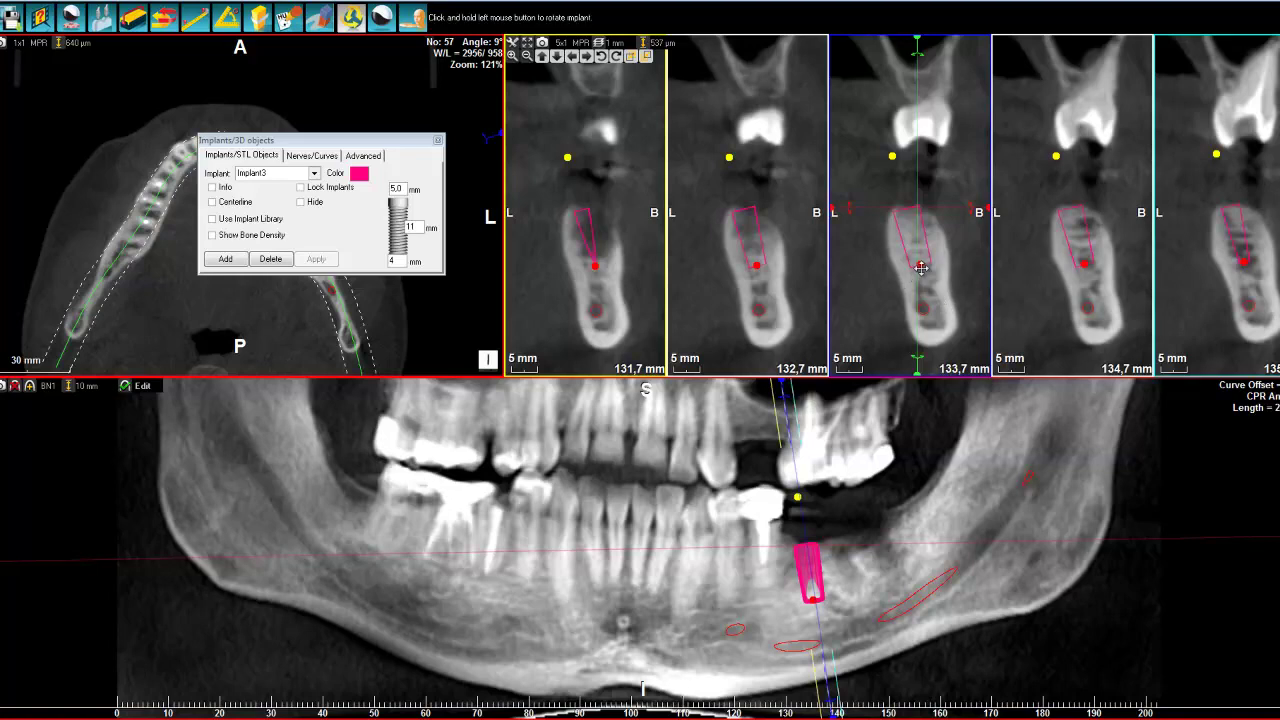
Tilt Implant3 by dragging, nudge it right twice and rotate it twice, then pick lime green
{"action": "left_click_drag", "start_coordinate": [920, 268], "coordinate": [917, 266]}
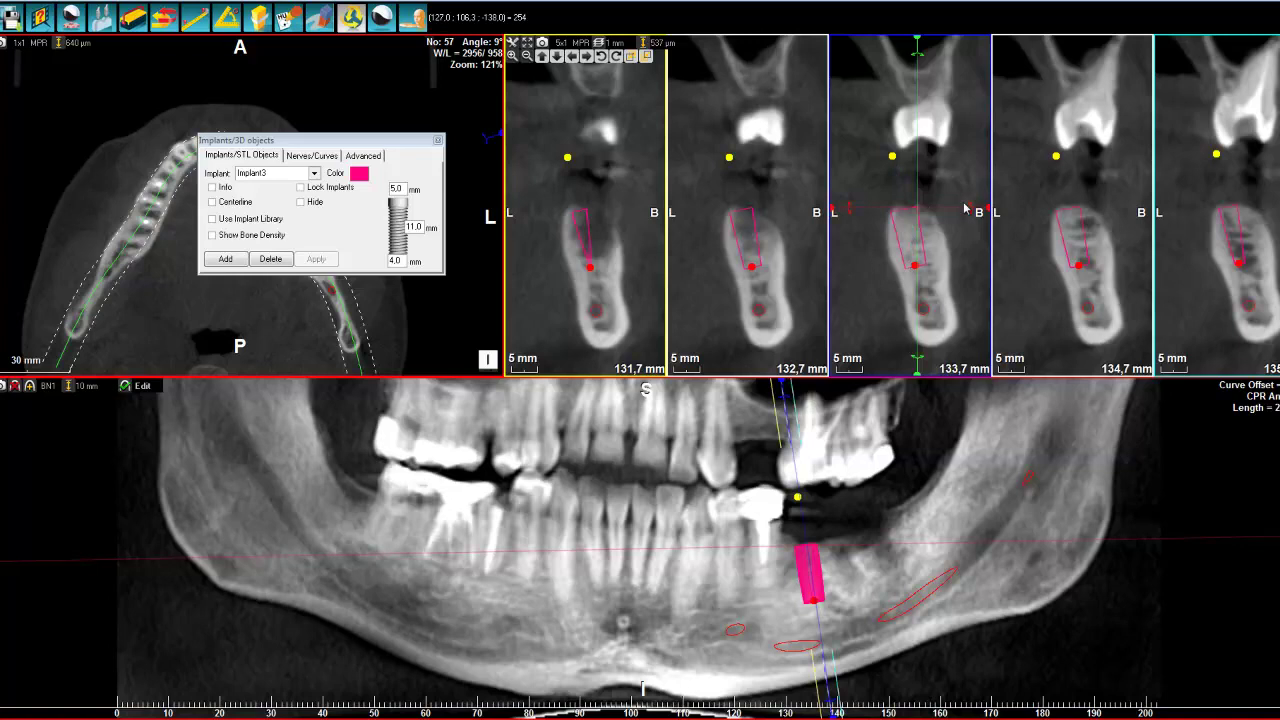
{"action": "left_click_drag", "start_coordinate": [894, 157], "coordinate": [902, 158]}
{"action": "left_click_drag", "start_coordinate": [910, 187], "coordinate": [910, 188]}
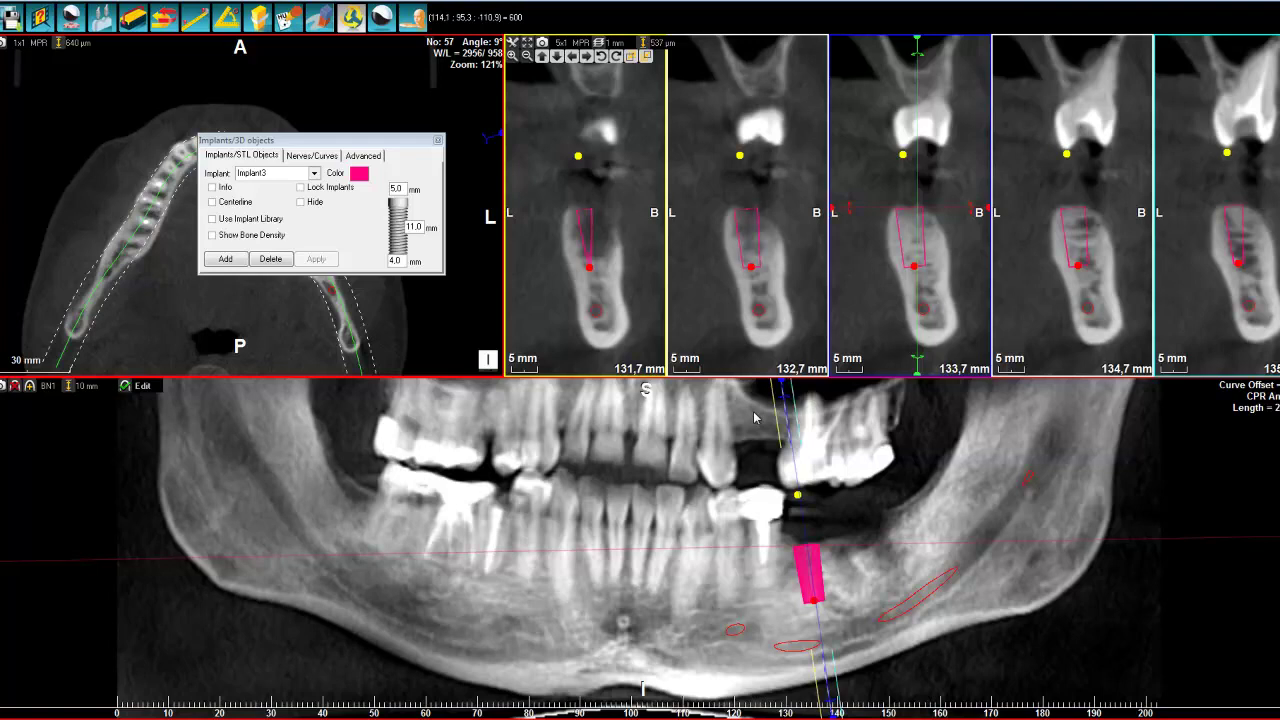
{"action": "left_click", "coordinate": [587, 58]}
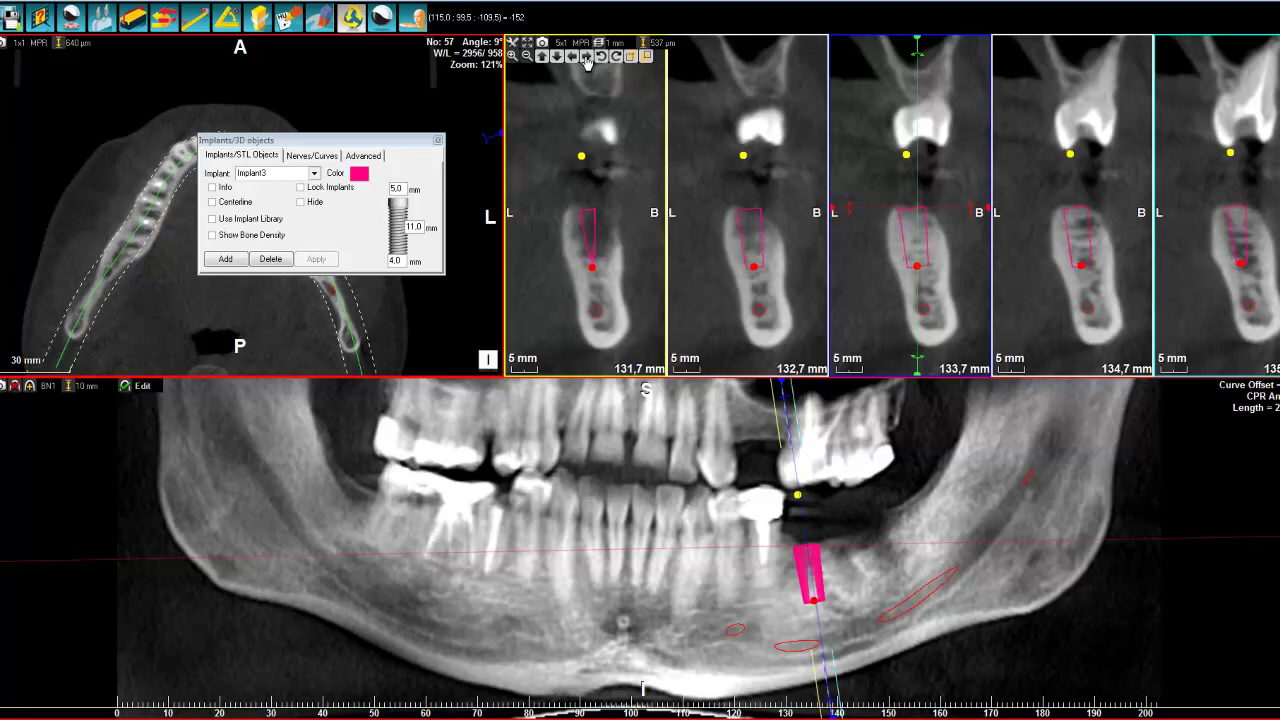
{"action": "left_click", "coordinate": [587, 58]}
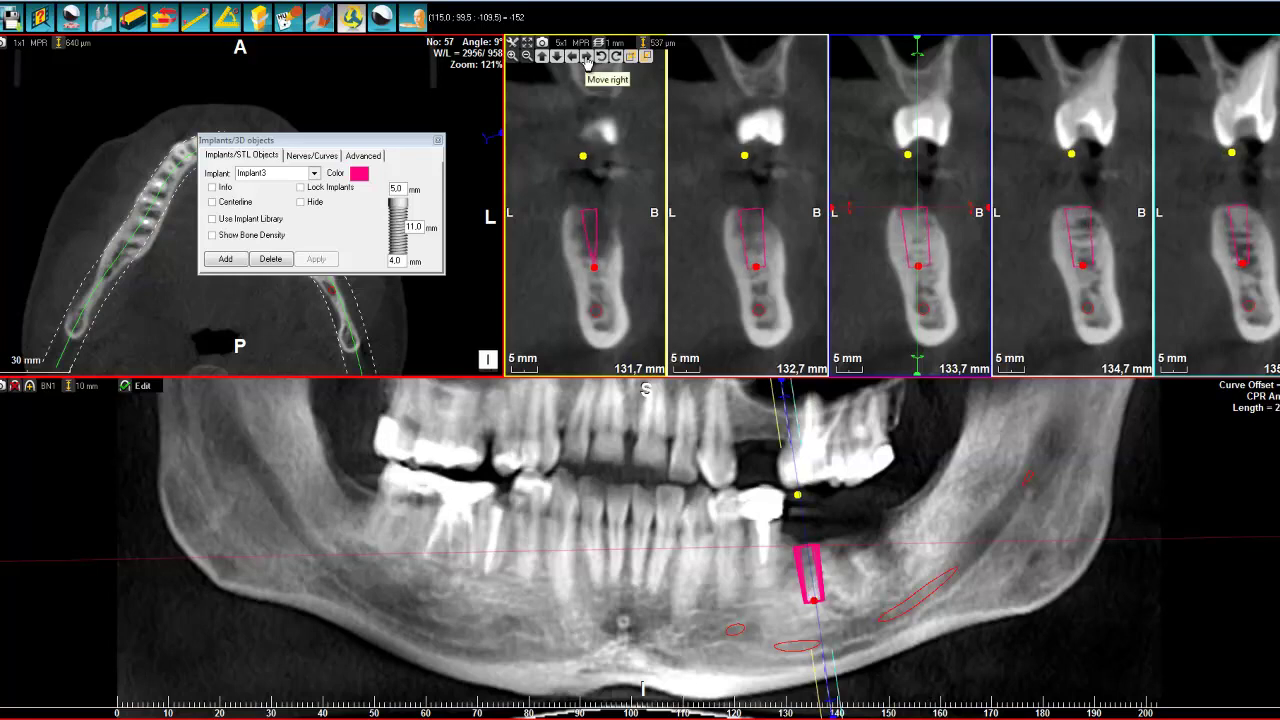
{"action": "left_click", "coordinate": [615, 58]}
{"action": "left_click", "coordinate": [615, 59]}
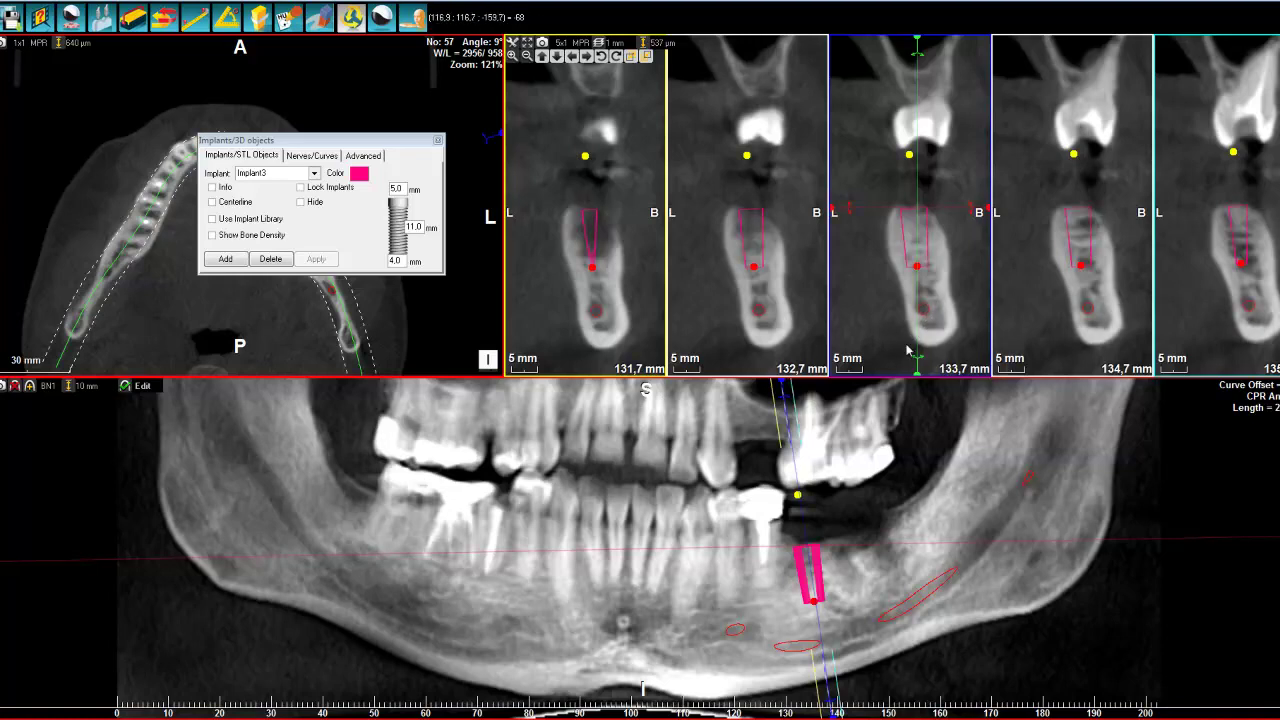
{"action": "left_click", "coordinate": [362, 176]}
{"action": "left_click", "coordinate": [612, 221]}
Confirm lime green, edit the implant name to 4, and show the 5,0x4,0x11,0 Info label beside the implant
{"action": "left_click", "coordinate": [594, 381]}
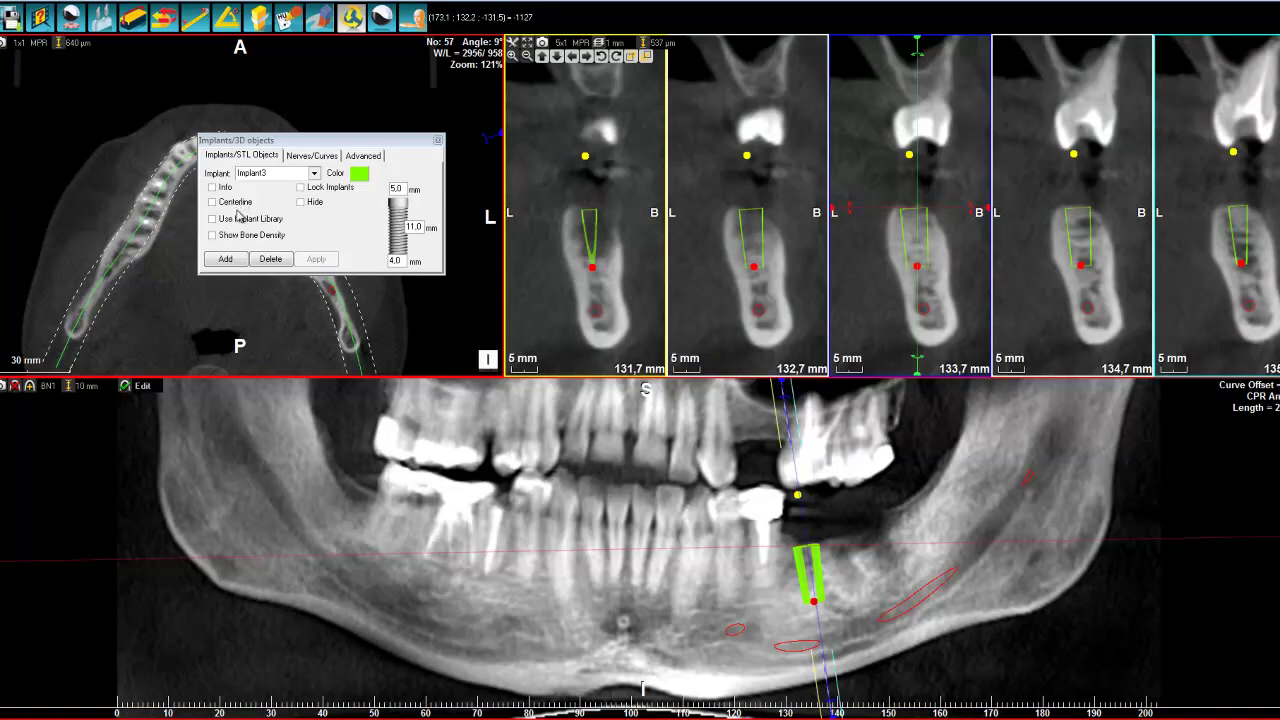
{"action": "double_click", "coordinate": [259, 172]}
{"action": "type", "text": "4"}
{"action": "left_click", "coordinate": [212, 187]}
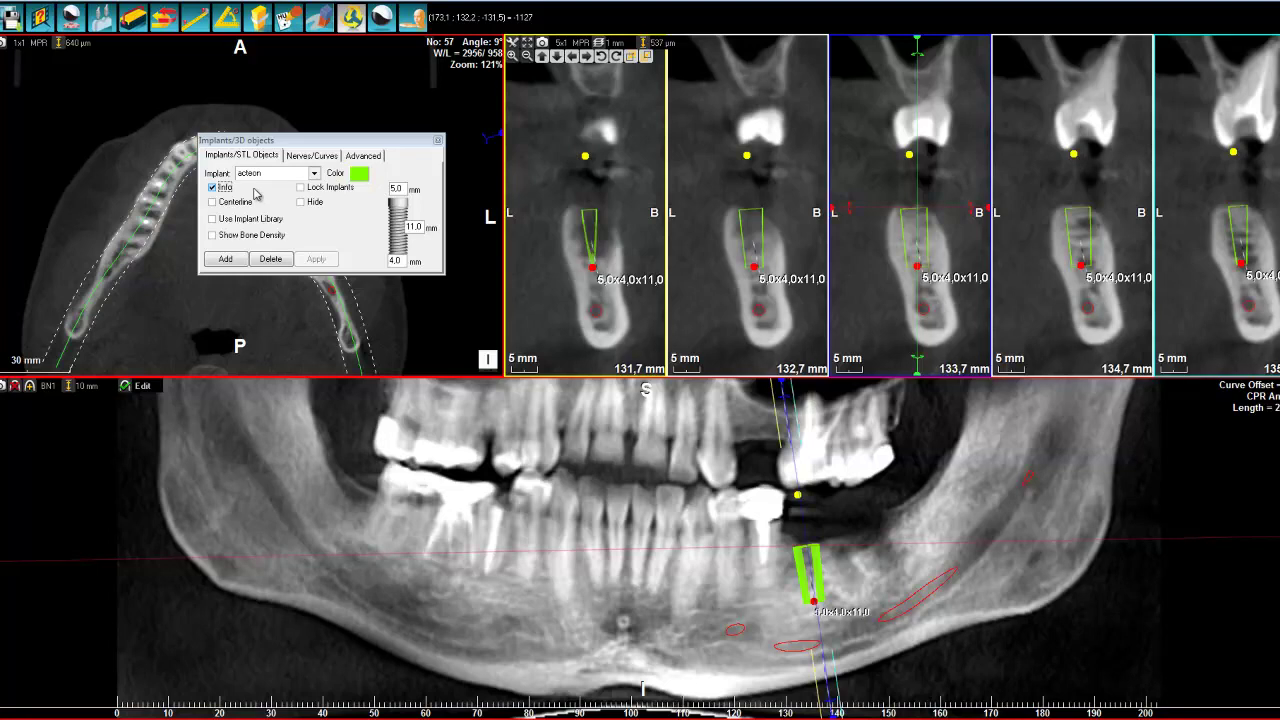
{"action": "left_click_drag", "start_coordinate": [778, 297], "coordinate": [753, 296]}
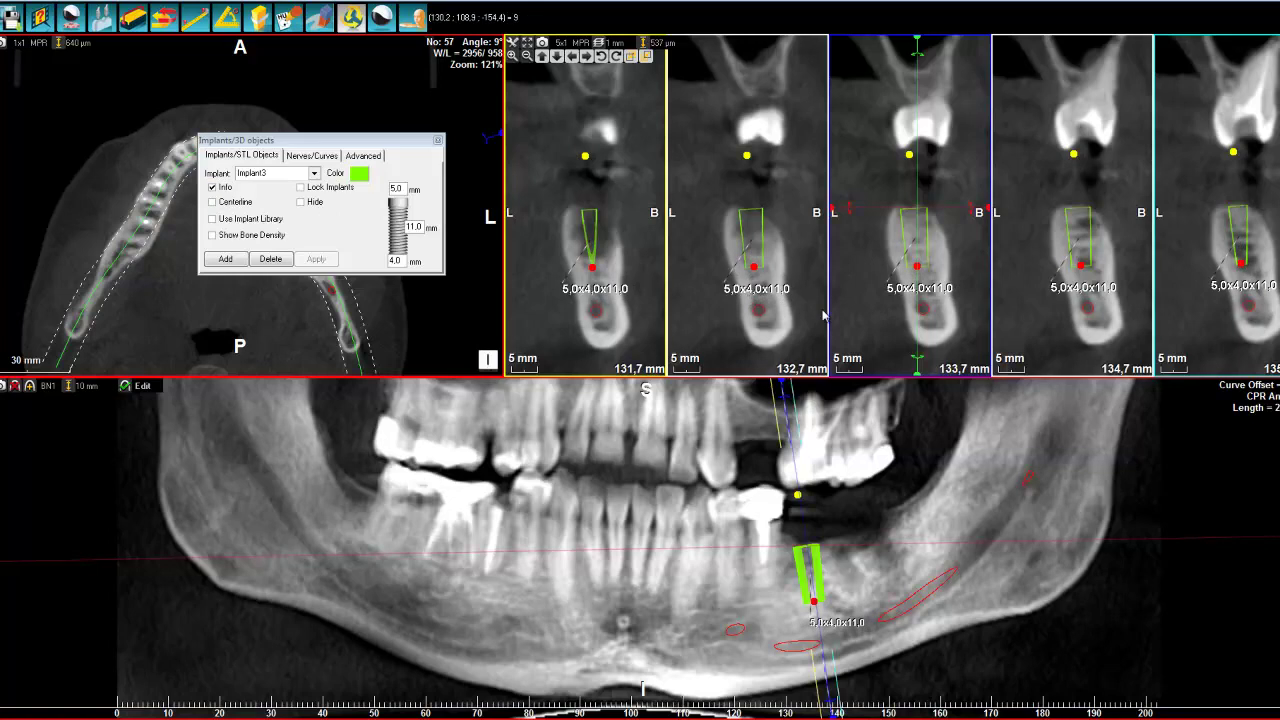
Tick Centerline, Lock Implants and Hide so only Implant3's green axis line shows
{"action": "left_click", "coordinate": [219, 205]}
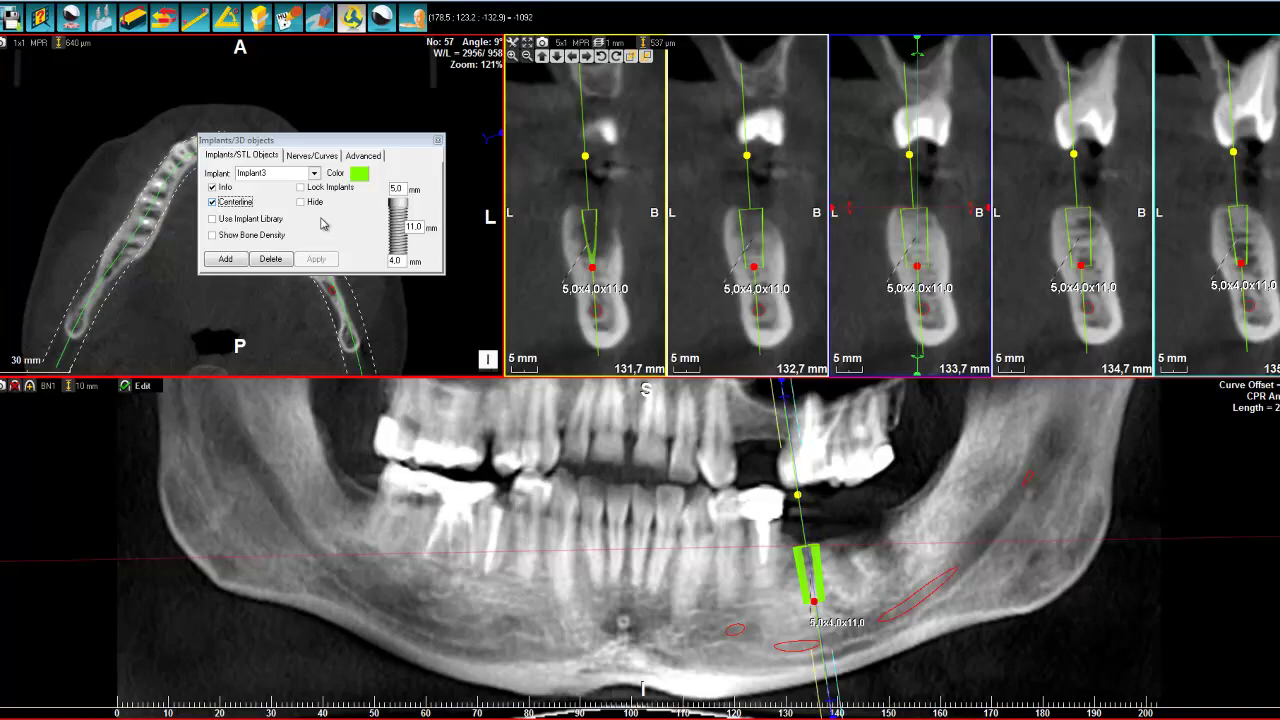
{"action": "left_click", "coordinate": [302, 187]}
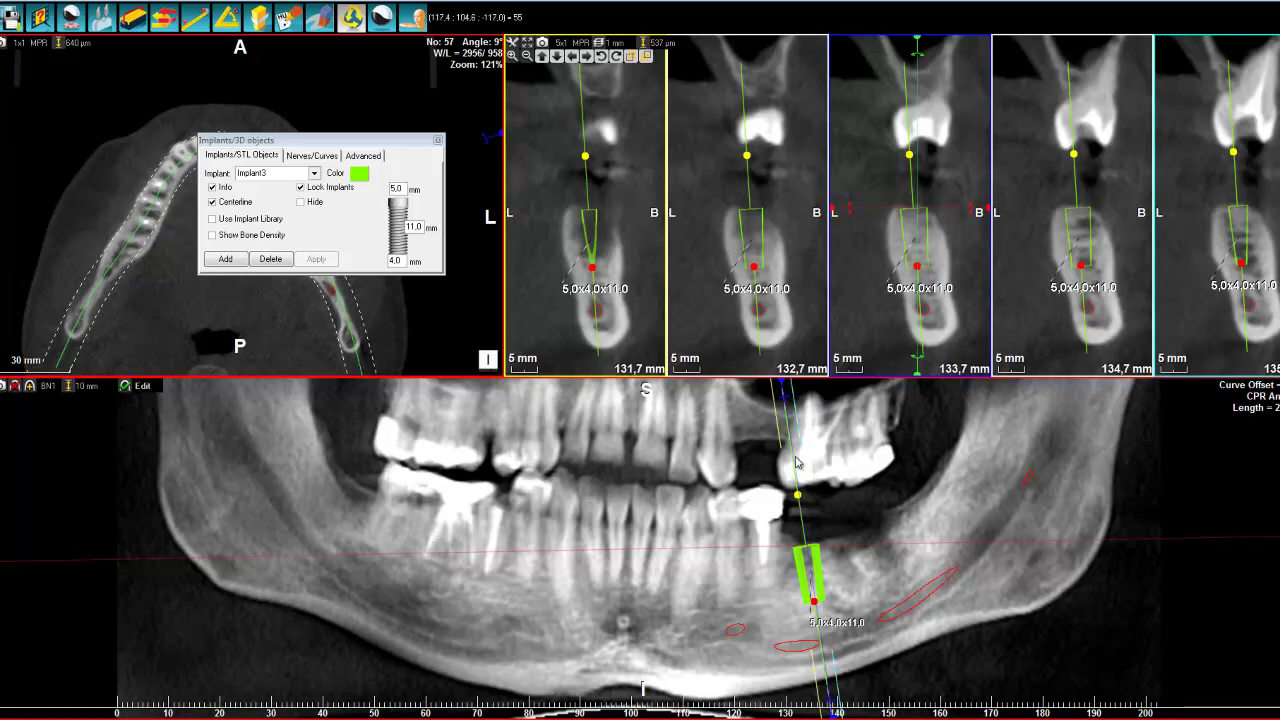
{"action": "left_click", "coordinate": [301, 205]}
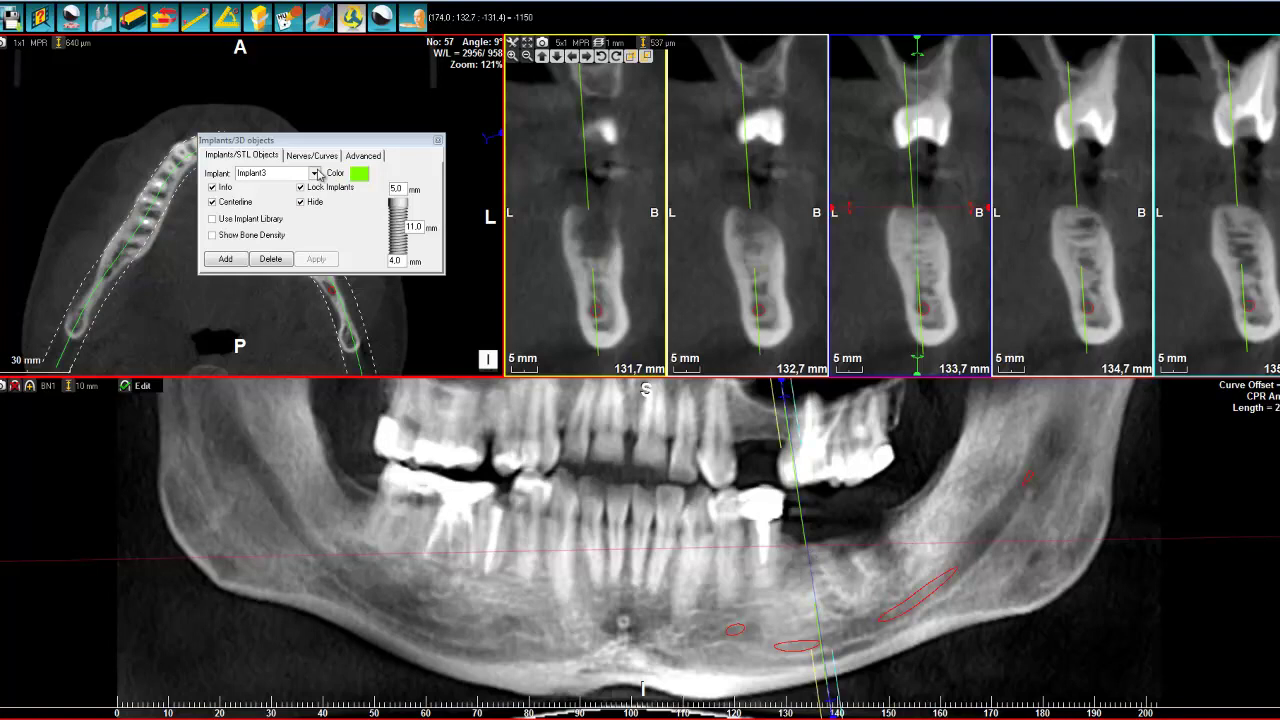
Unhide Implant3 with its 5,0x4,0x11,0 labels and switch to the 3D skull layout
{"action": "left_click", "coordinate": [315, 173]}
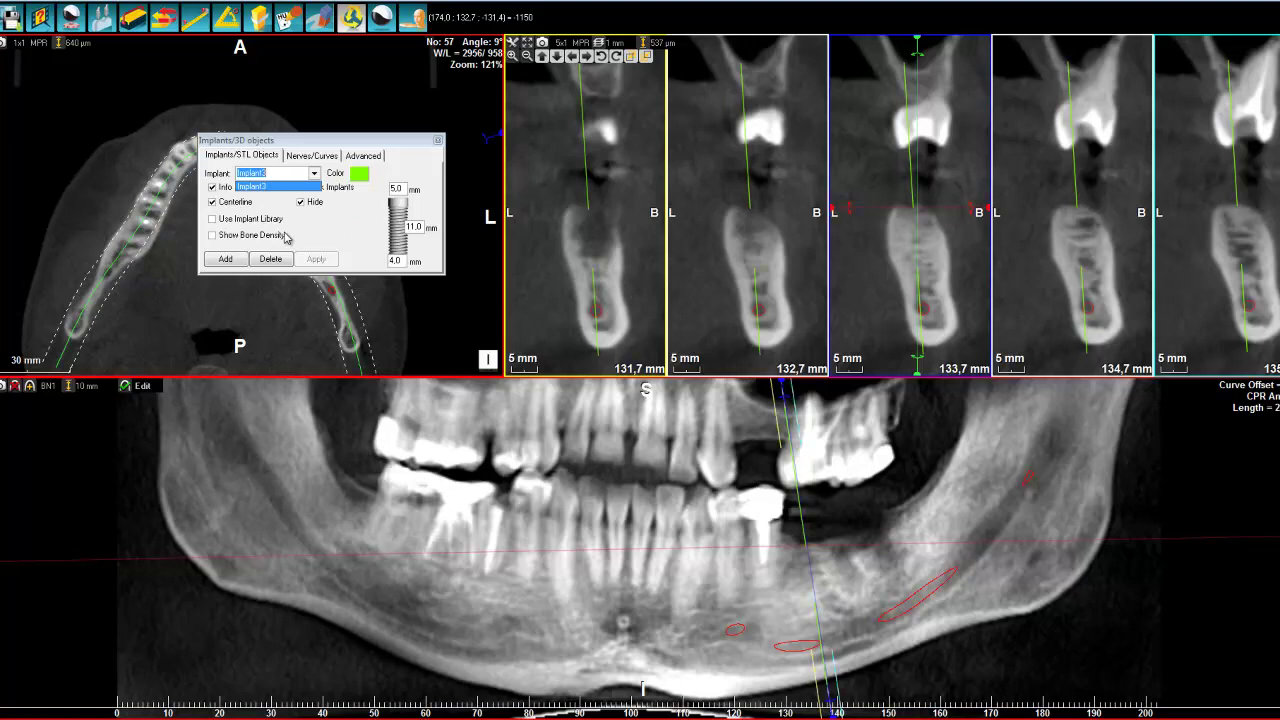
{"action": "left_click", "coordinate": [334, 225]}
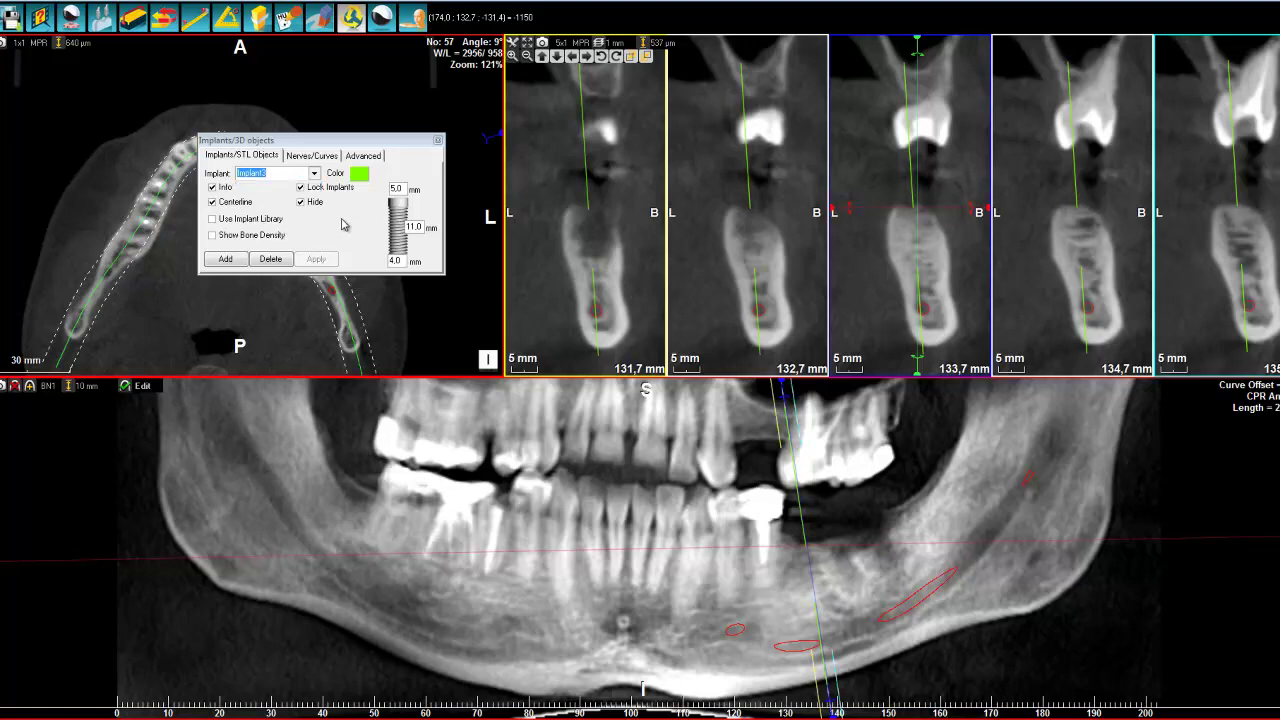
{"action": "left_click", "coordinate": [310, 203]}
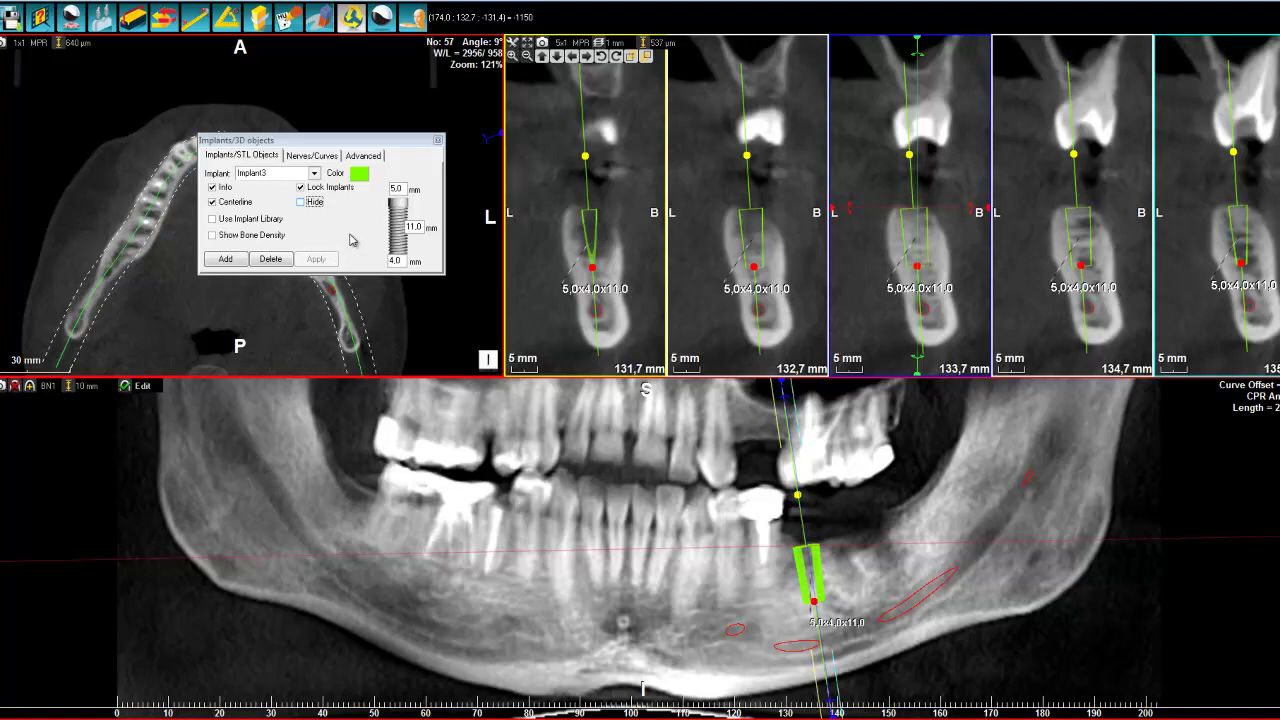
{"action": "left_click", "coordinate": [414, 18]}
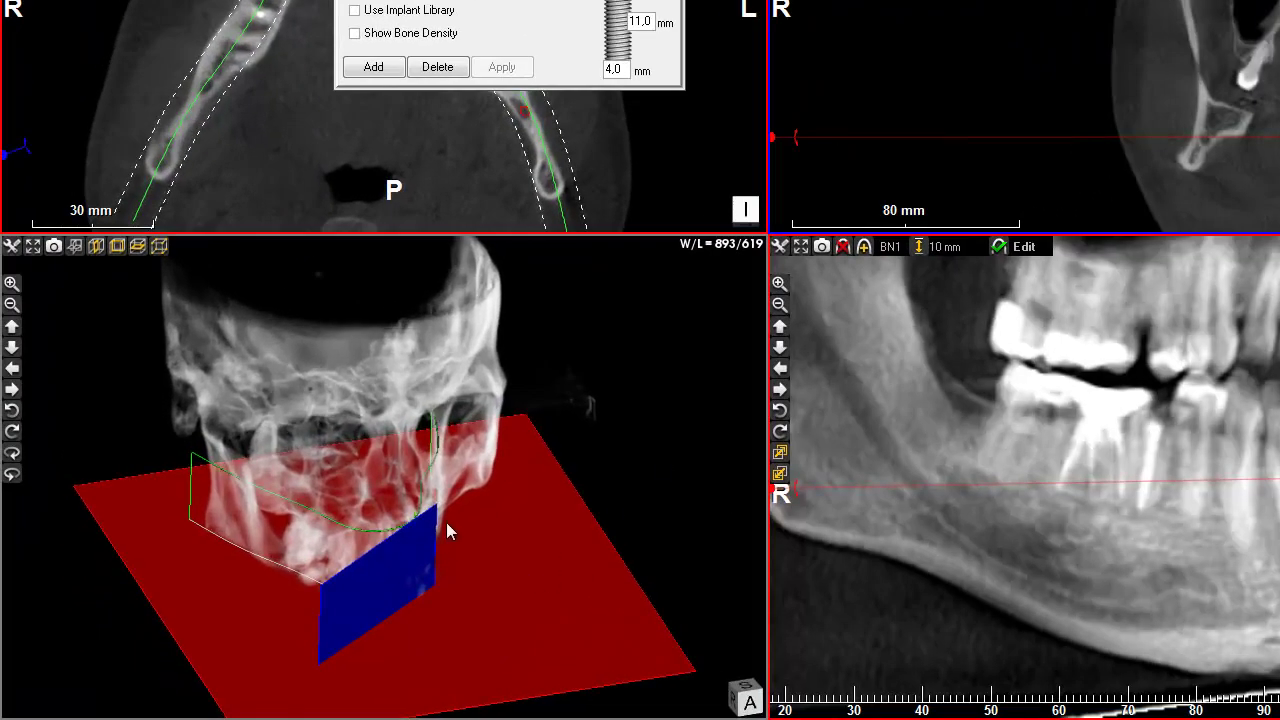
Hide the red and blue scout slice planes in the 3D rendering
{"action": "left_click_drag", "start_coordinate": [446, 522], "coordinate": [242, 600]}
{"action": "scroll", "coordinate": [431, 412], "scroll_direction": "up", "scroll_amount": 3}
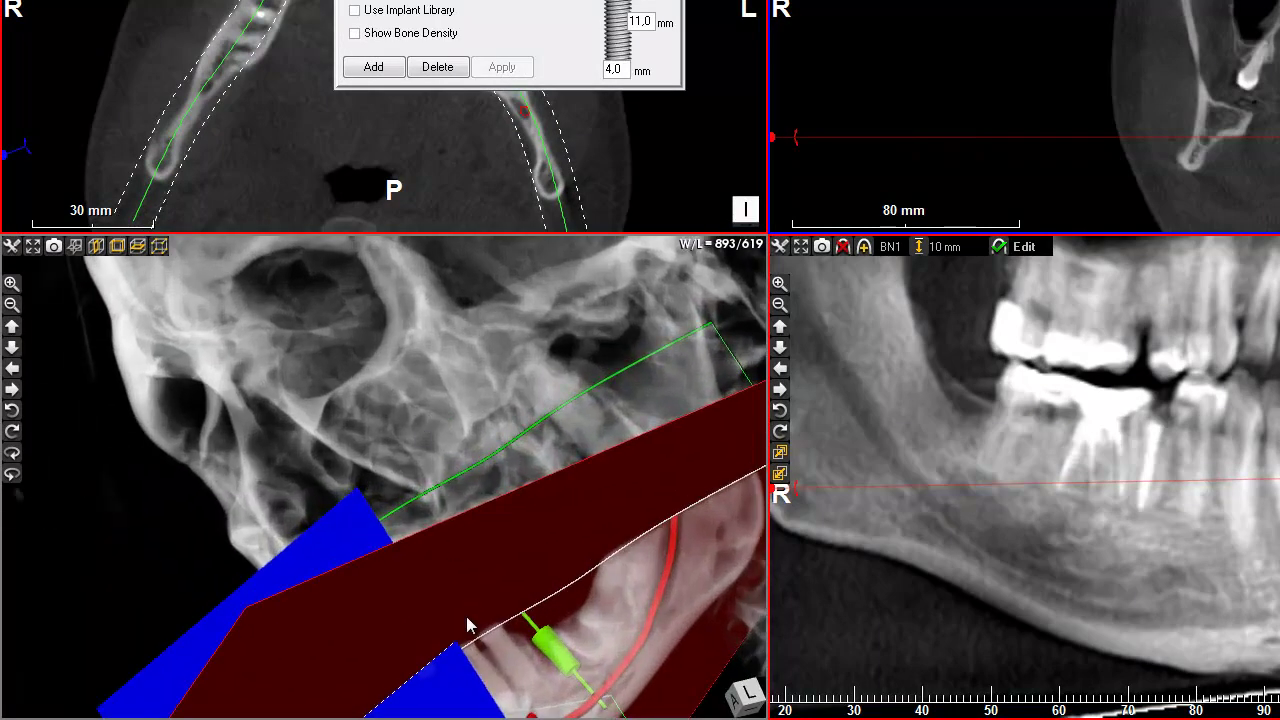
{"action": "left_click", "coordinate": [75, 247]}
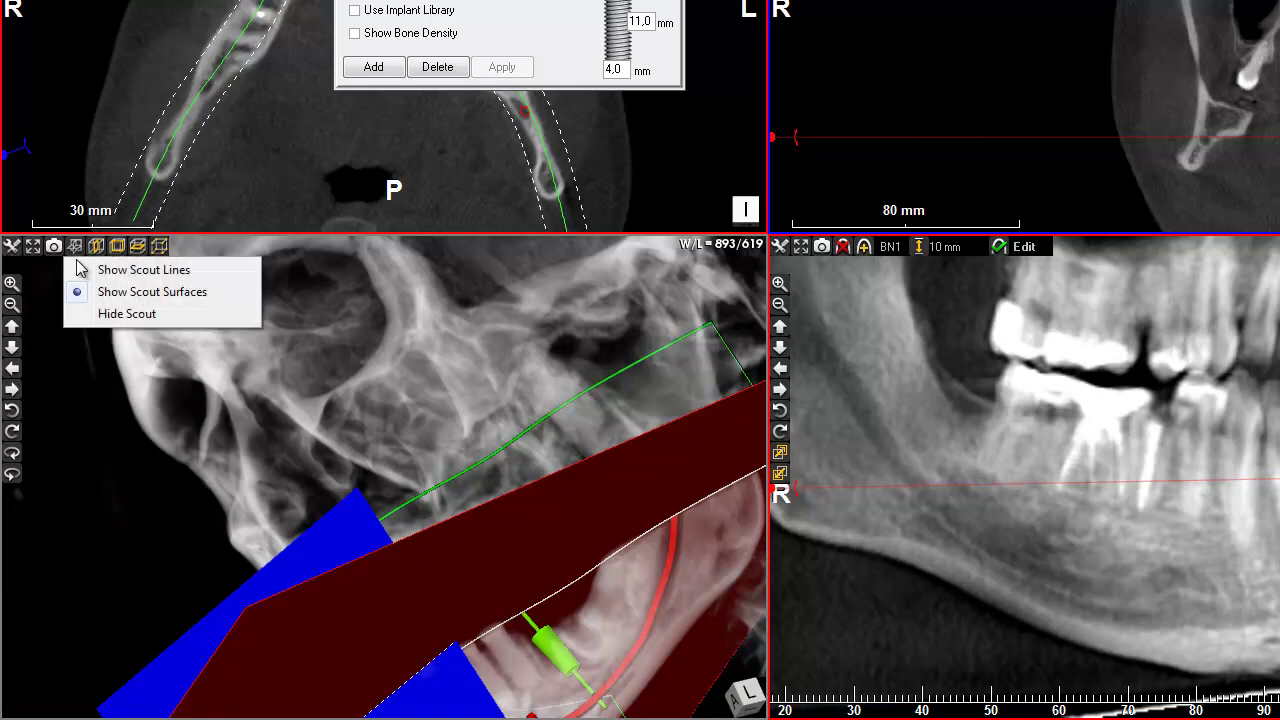
{"action": "left_click", "coordinate": [96, 316]}
Rotate the skull to show the lime-green implant beside the red nerve canal
{"action": "left_click_drag", "start_coordinate": [277, 408], "coordinate": [470, 392]}
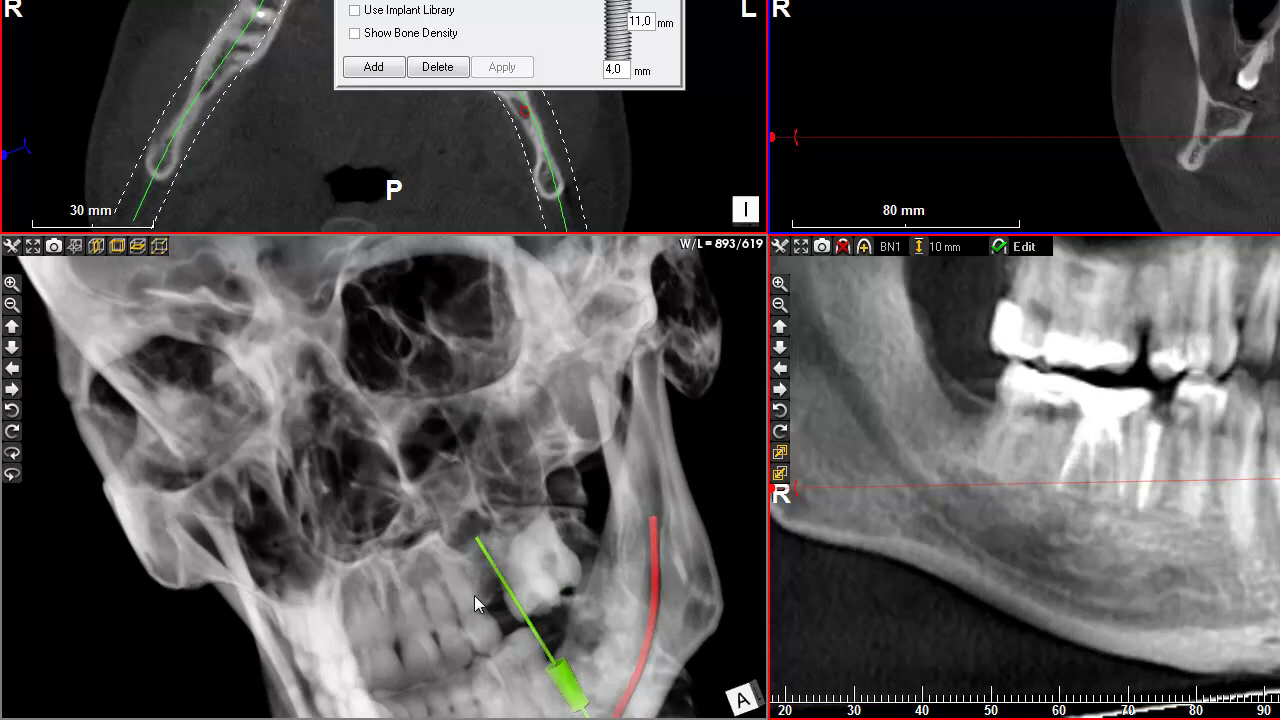
{"action": "left_click_drag", "start_coordinate": [467, 610], "coordinate": [408, 435]}
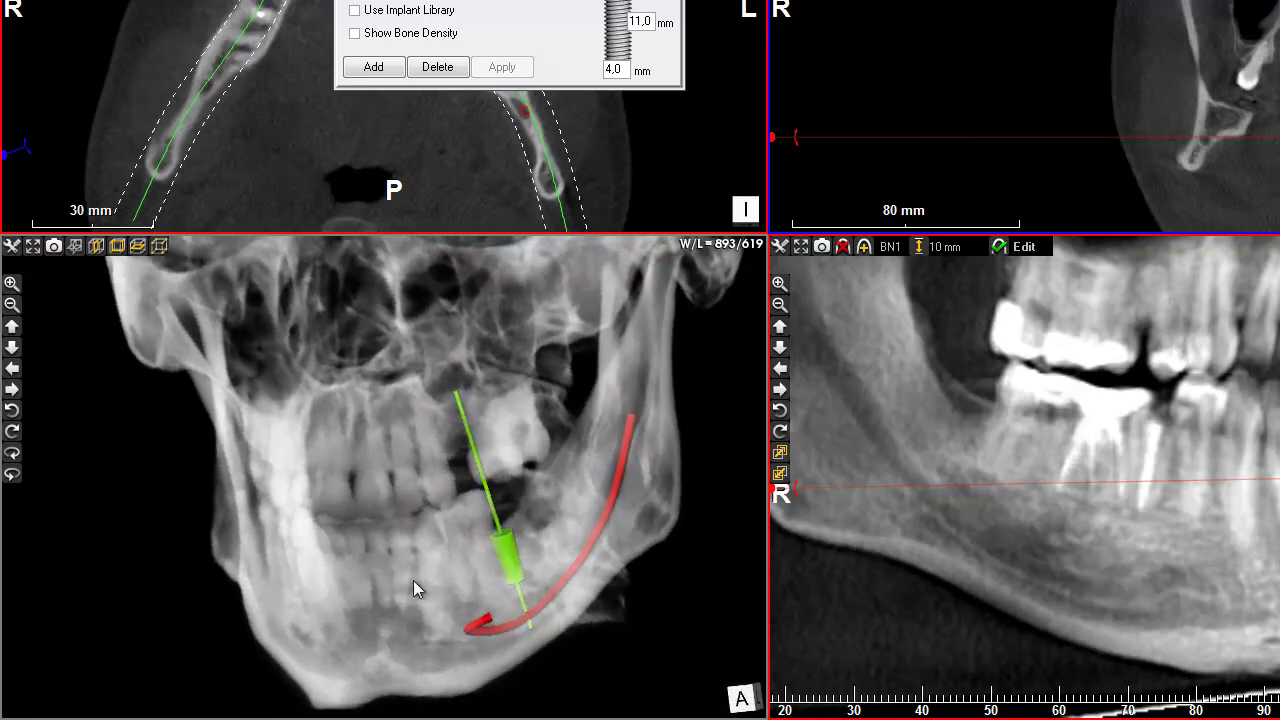
{"action": "left_click_drag", "start_coordinate": [414, 580], "coordinate": [272, 581]}
Turn off Implant3's centerline and rotate to a side view of the lower molar gap
{"action": "left_click", "coordinate": [464, 306]}
{"action": "mouse_move", "coordinate": [421, 521]}
{"action": "left_mouse_down"}
{"action": "mouse_move", "coordinate": [461, 589]}
{"action": "mouse_move", "coordinate": [606, 527]}
{"action": "mouse_move", "coordinate": [574, 507]}
{"action": "mouse_move", "coordinate": [425, 548]}
{"action": "mouse_move", "coordinate": [426, 510]}
{"action": "mouse_move", "coordinate": [444, 520]}
{"action": "left_mouse_up"}
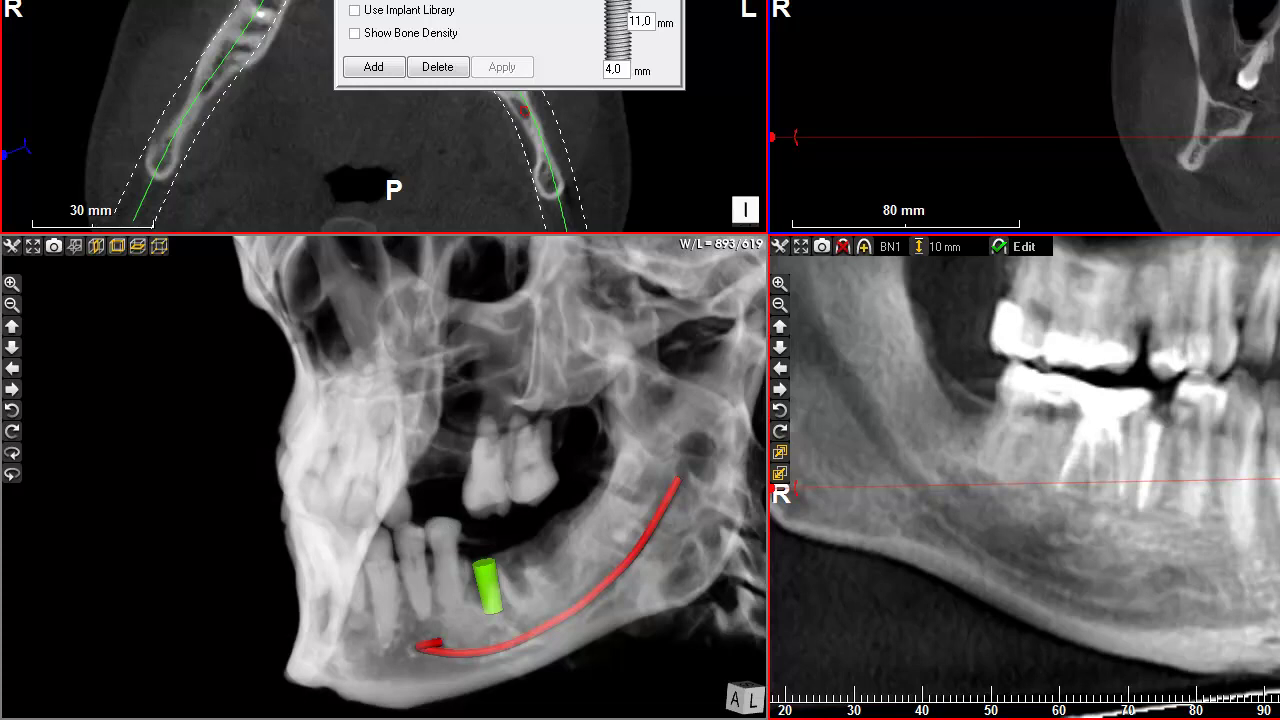
{"action": "mouse_move", "coordinate": [563, 496]}
{"action": "left_mouse_down"}
{"action": "mouse_move", "coordinate": [641, 509]}
{"action": "mouse_move", "coordinate": [571, 484]}
{"action": "mouse_move", "coordinate": [581, 502]}
{"action": "left_mouse_up"}
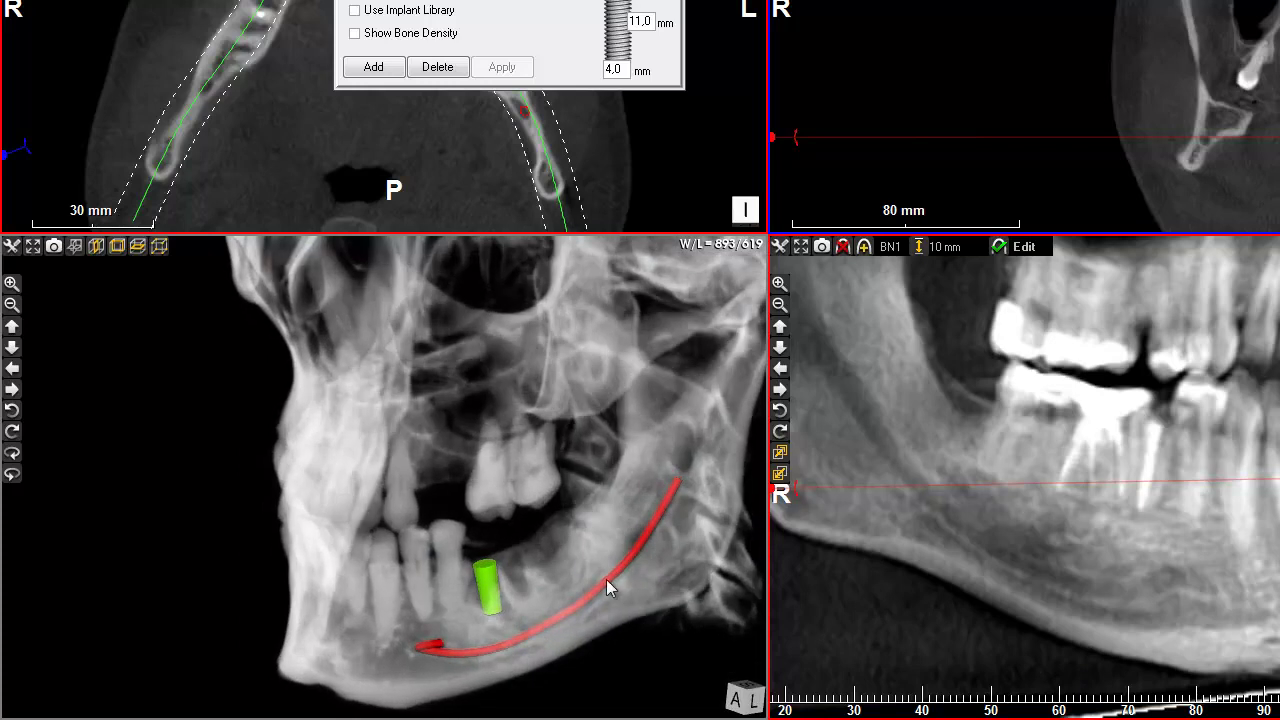